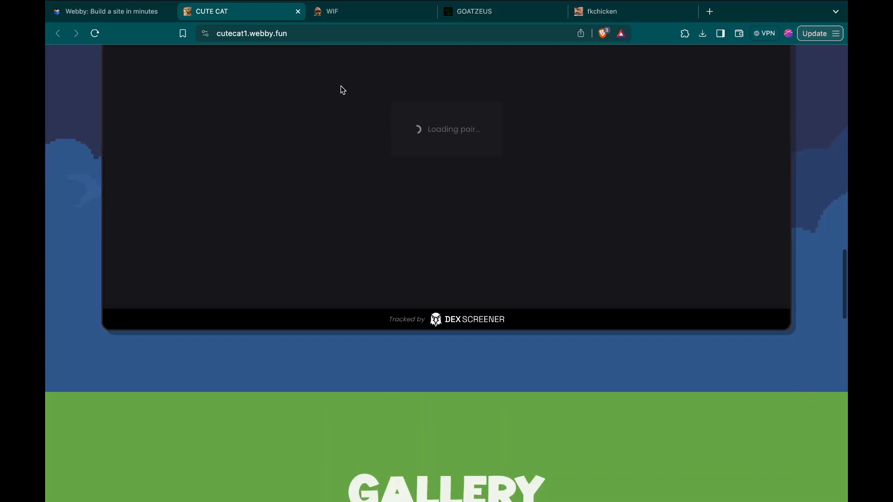
# Look through the WIF, GOATZEUS, fkchicken and CUTE CAT example sites, ending on the Webby home page.
pyautogui.click(346, 20)
pyautogui.click(497, 13)
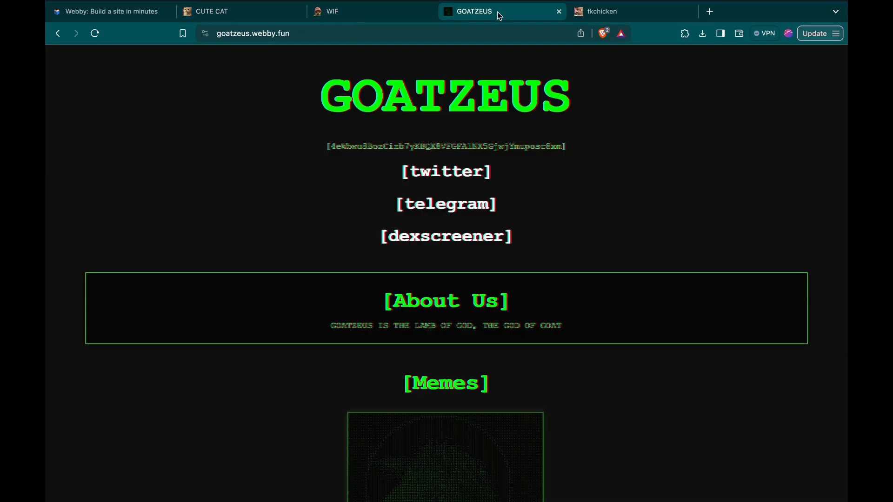
pyautogui.click(608, 12)
pyautogui.scroll(-15, 391, 154)
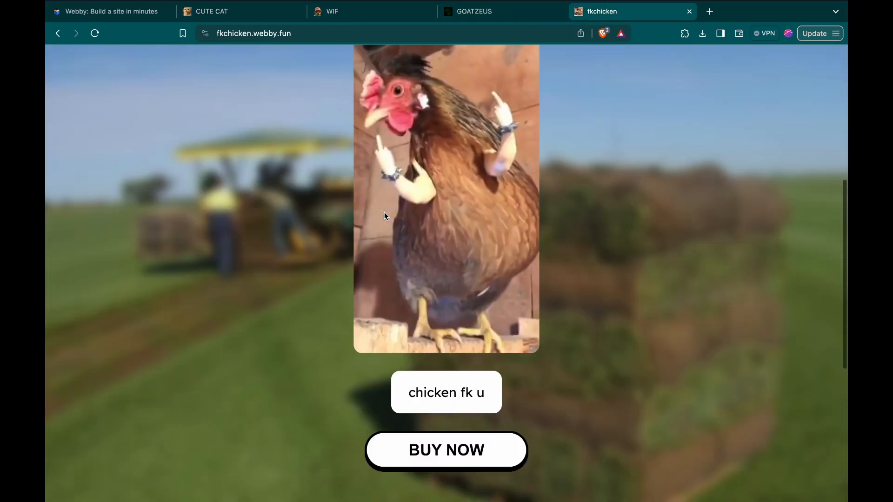
pyautogui.scroll(15, 390, 154)
pyautogui.click(327, 14)
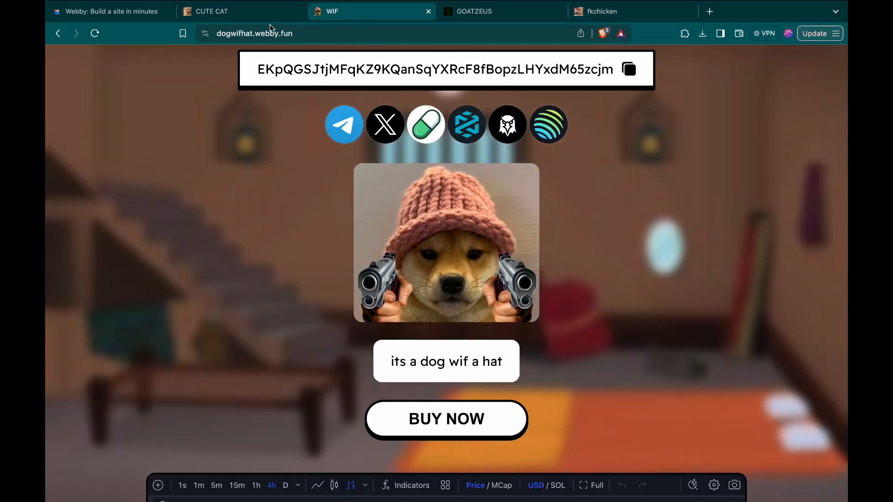
pyautogui.click(233, 16)
pyautogui.click(129, 17)
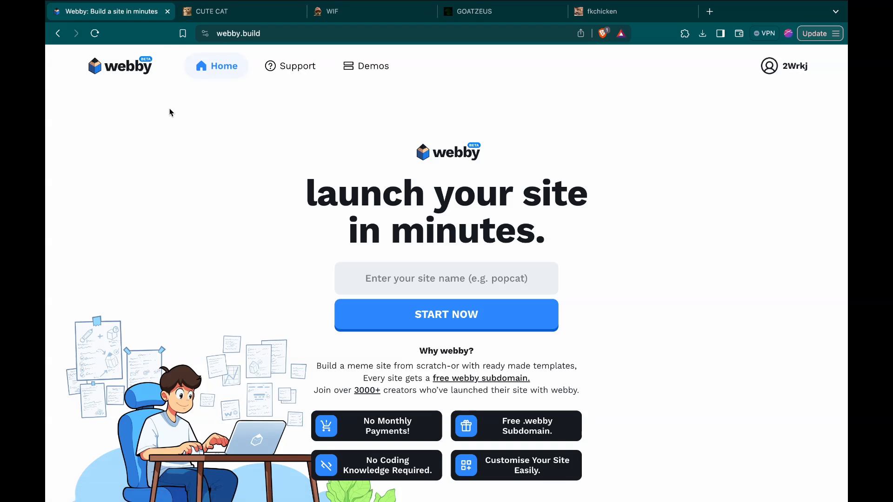
# Open the account's list of sites and check the Cutecat1 entry against its live page.
pyautogui.click(793, 68)
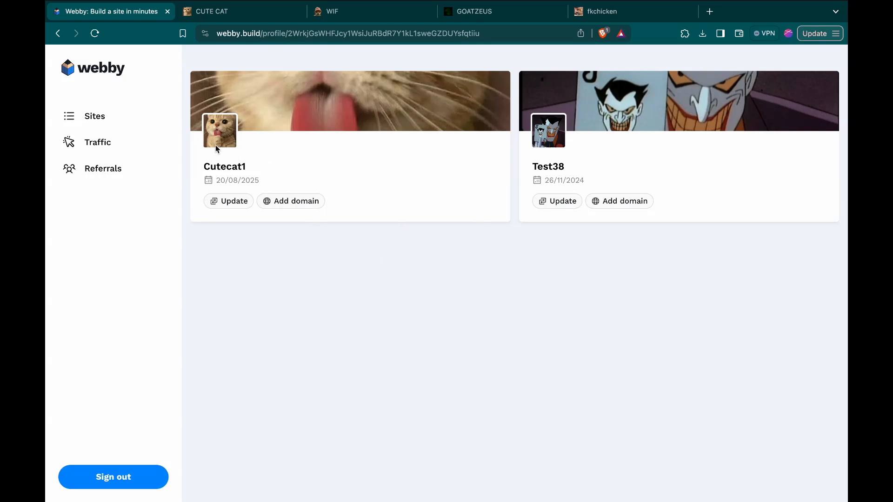
pyautogui.click(242, 11)
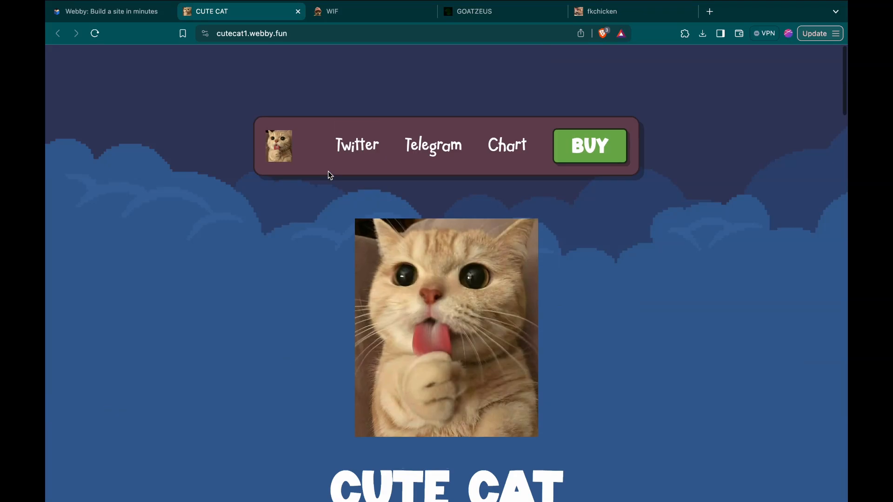
pyautogui.click(133, 11)
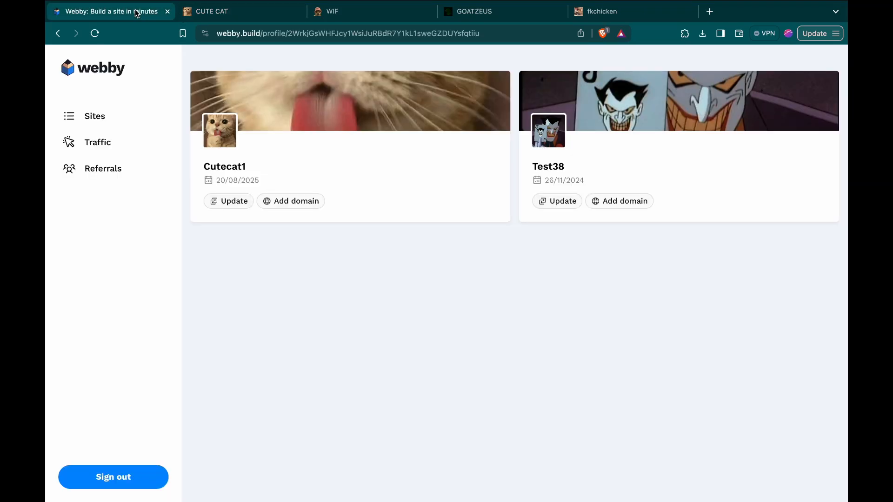
# View the traffic statistics of the cutecat1 site, including today's visits and the seven-day chart.
pyautogui.click(113, 143)
pyautogui.moveTo(238, 181); pyautogui.dragTo(192, 183)
pyautogui.click(267, 182)
pyautogui.scroll(-1, 351, 317)
pyautogui.scroll(1, 356, 305)
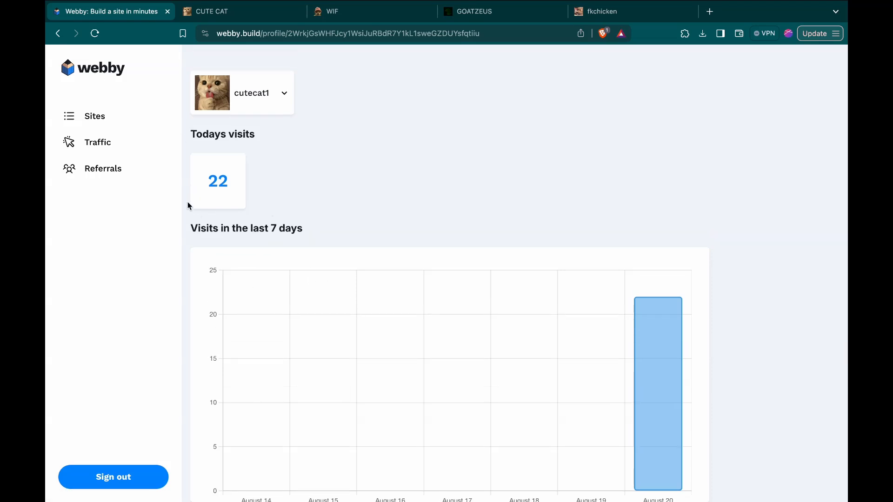
# Start building a new site named pengumeme from the Webby home page.
pyautogui.click(98, 81)
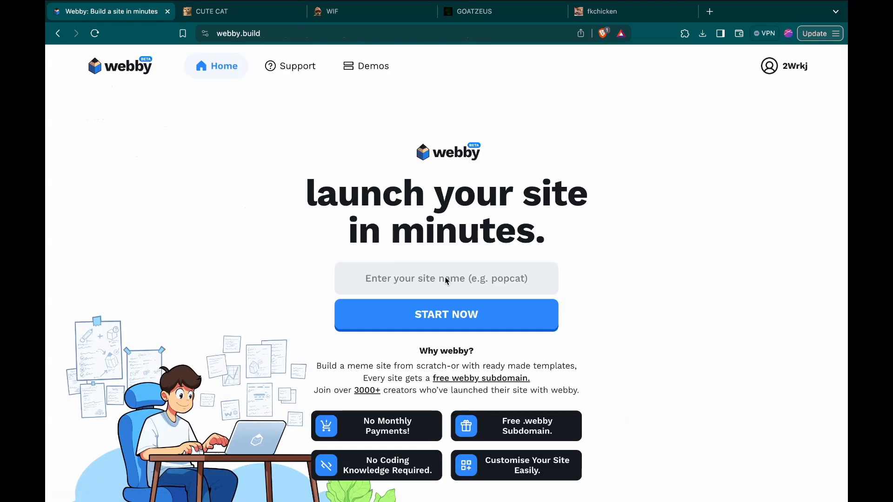
pyautogui.click(428, 285)
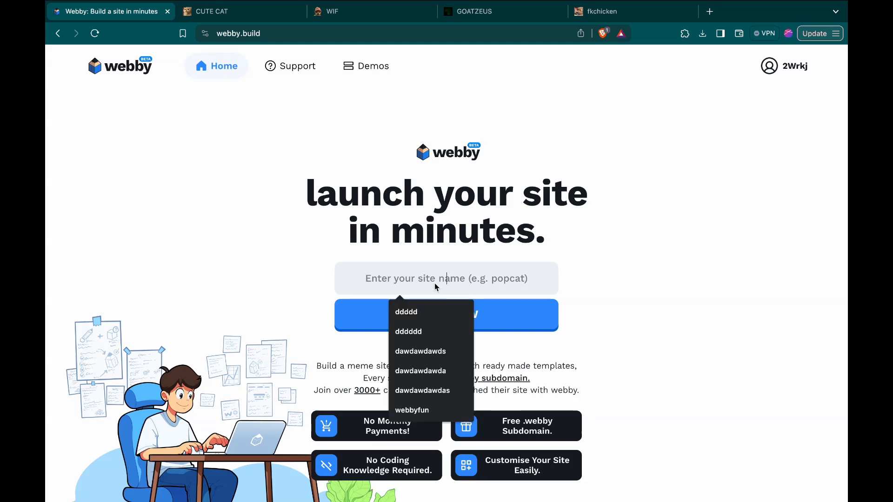
pyautogui.write('pengy')
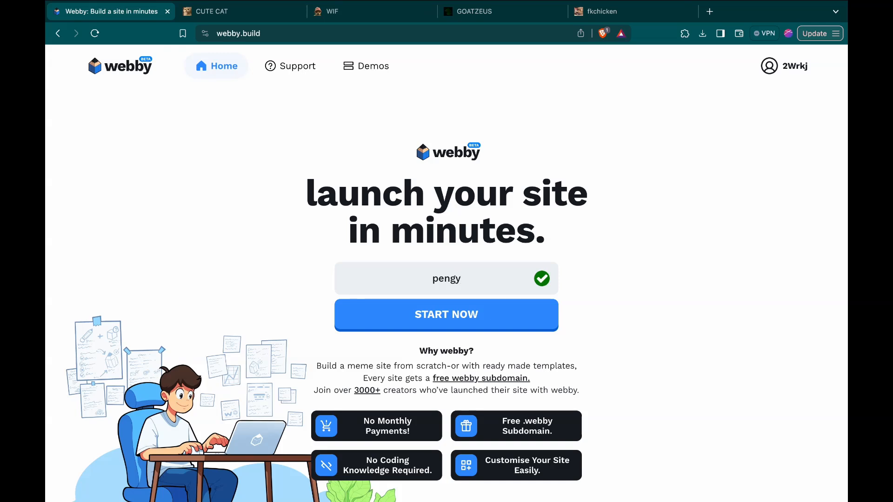
pyautogui.press('BackSpace')
pyautogui.write('u')
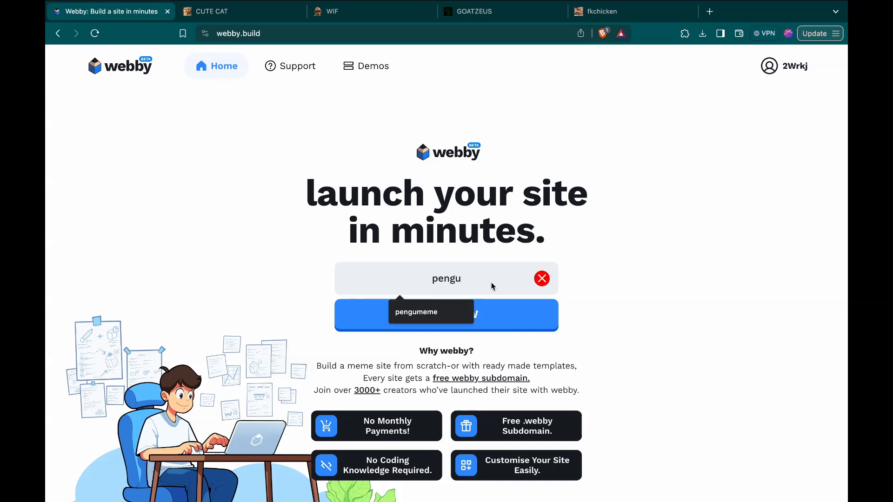
pyautogui.click(435, 331)
pyautogui.click(419, 313)
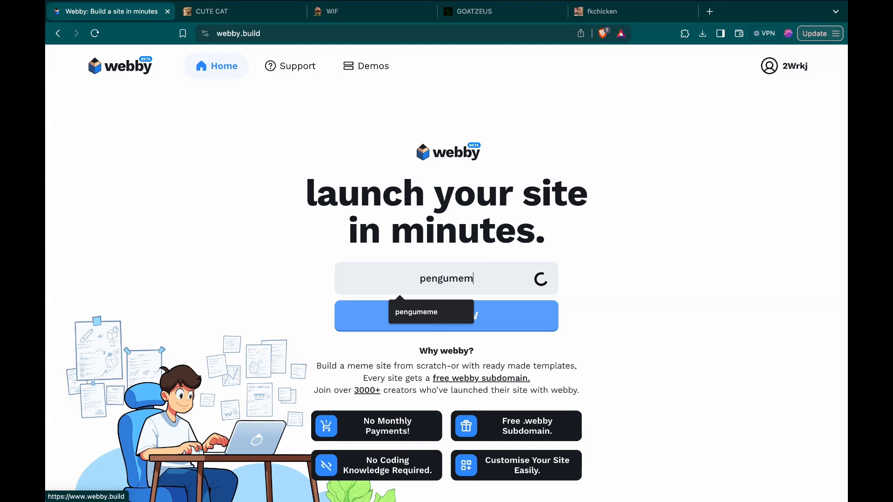
pyautogui.click(441, 316)
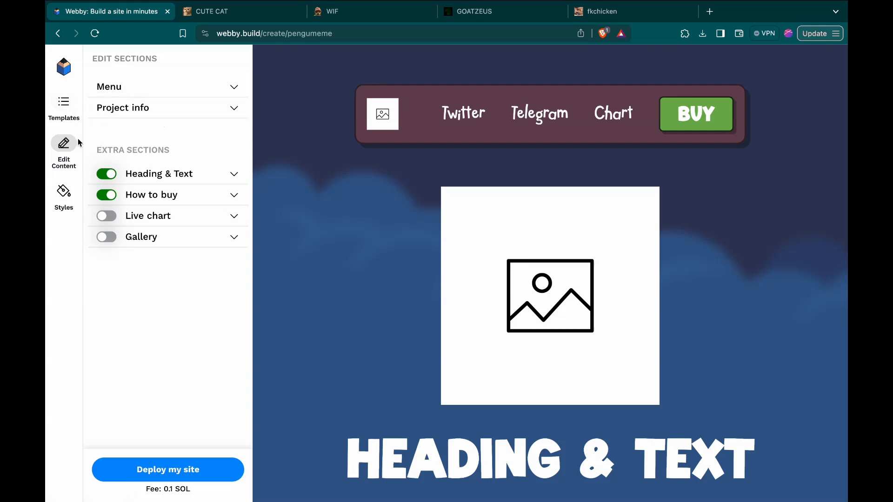
# Show the available templates and look over the whole page preview of the Cloudy template.
pyautogui.click(65, 103)
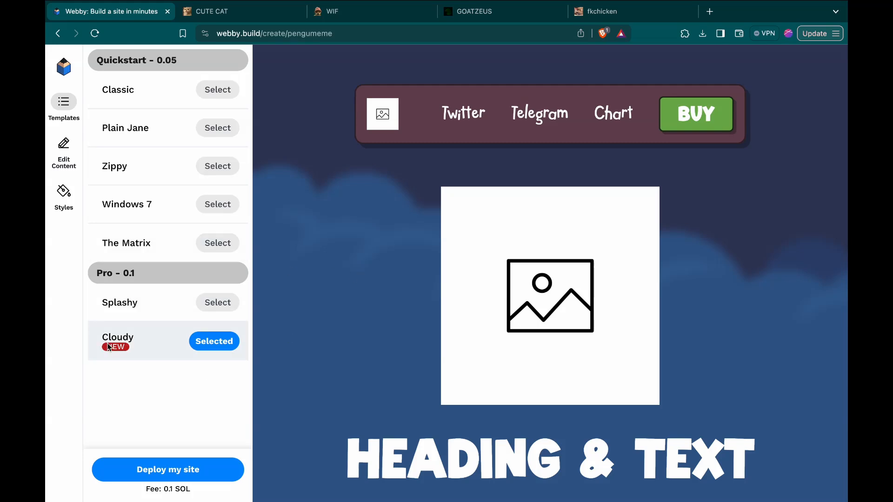
pyautogui.scroll(-4, 388, 338)
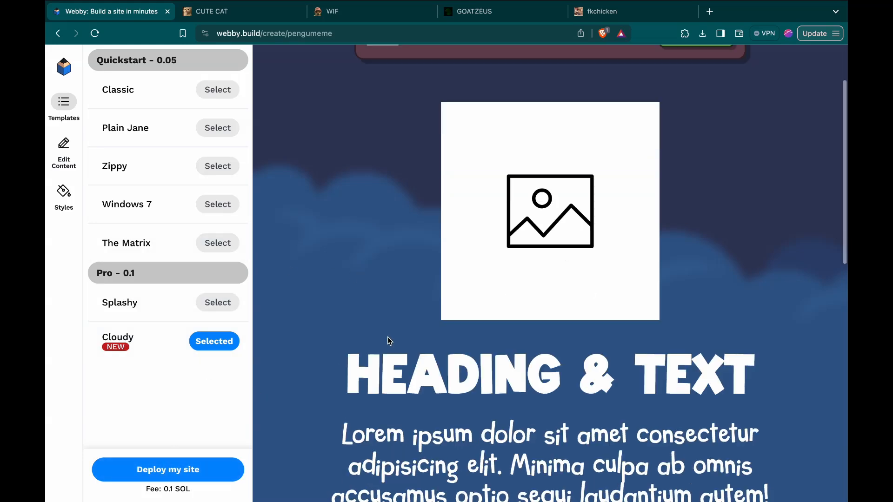
pyautogui.scroll(-10, 388, 338)
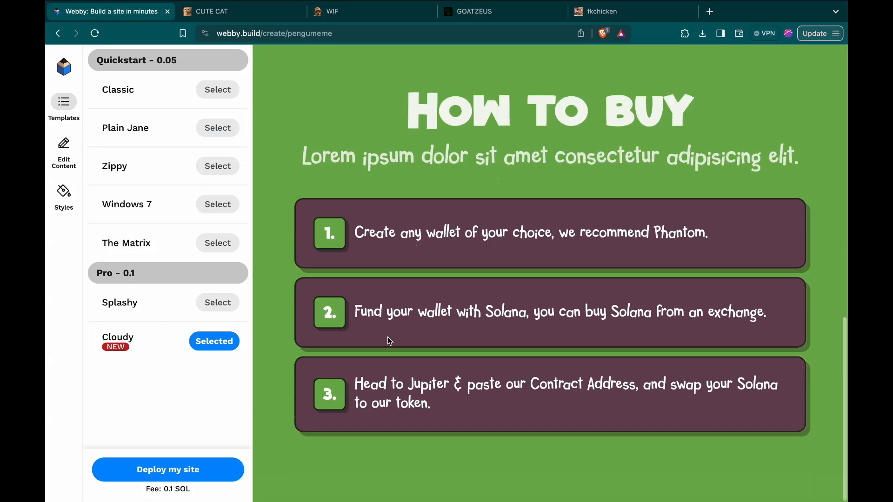
# Enable the Live chart and Gallery extra sections and check them in the page preview.
pyautogui.click(64, 151)
pyautogui.click(106, 215)
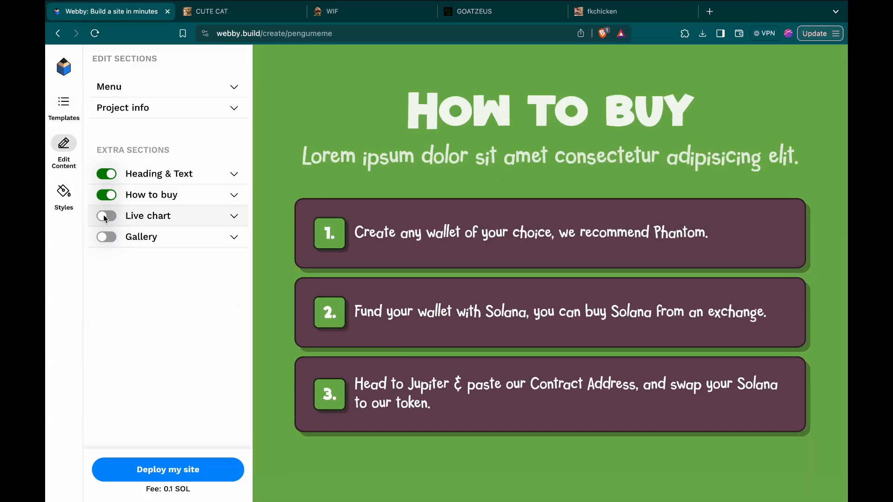
pyautogui.click(106, 236)
pyautogui.scroll(-15, 398, 243)
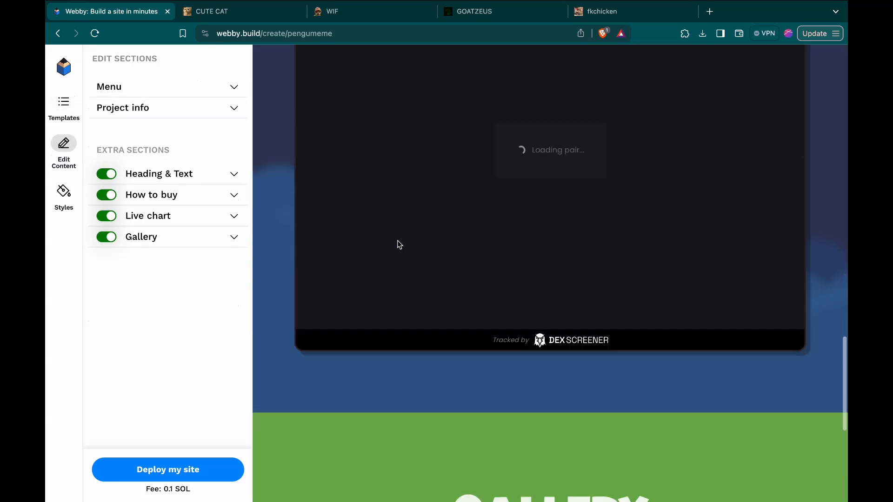
pyautogui.scroll(-3, 398, 241)
pyautogui.scroll(20, 398, 241)
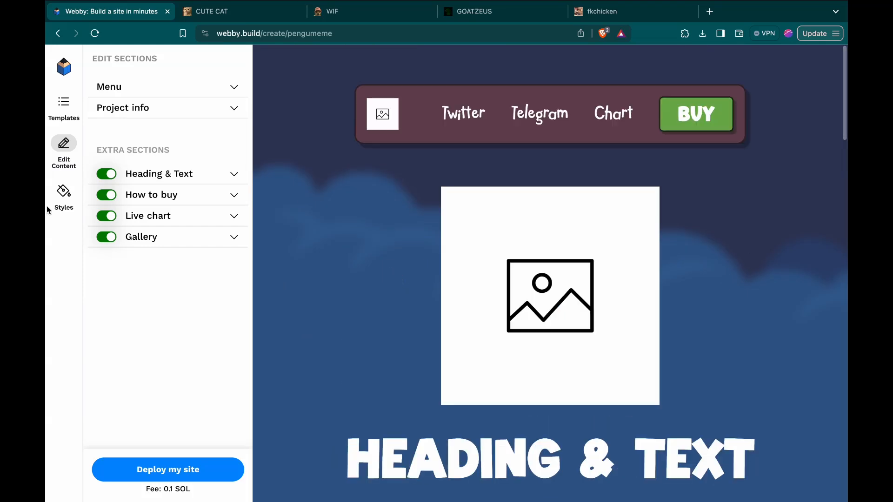
# Change the menu bar's colour to a dark maroon in the Cloudy template's styles.
pyautogui.click(64, 196)
pyautogui.click(112, 133)
pyautogui.click(170, 155)
pyautogui.click(203, 197)
pyautogui.click(278, 238)
pyautogui.scroll(-3, 289, 231)
pyautogui.scroll(3, 231, 219)
# Switch the site to the Splashy template and look over its page preview.
pyautogui.click(66, 148)
pyautogui.click(65, 103)
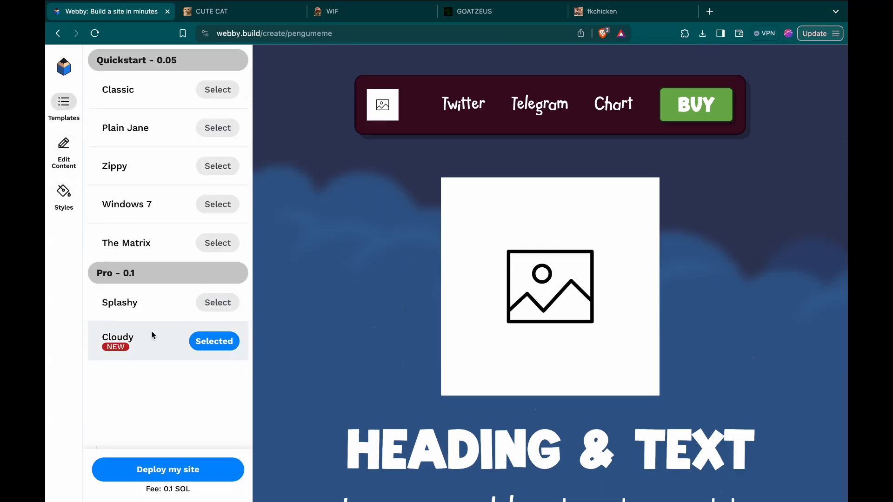
pyautogui.click(146, 311)
pyautogui.scroll(-5, 345, 254)
pyautogui.scroll(5, 345, 255)
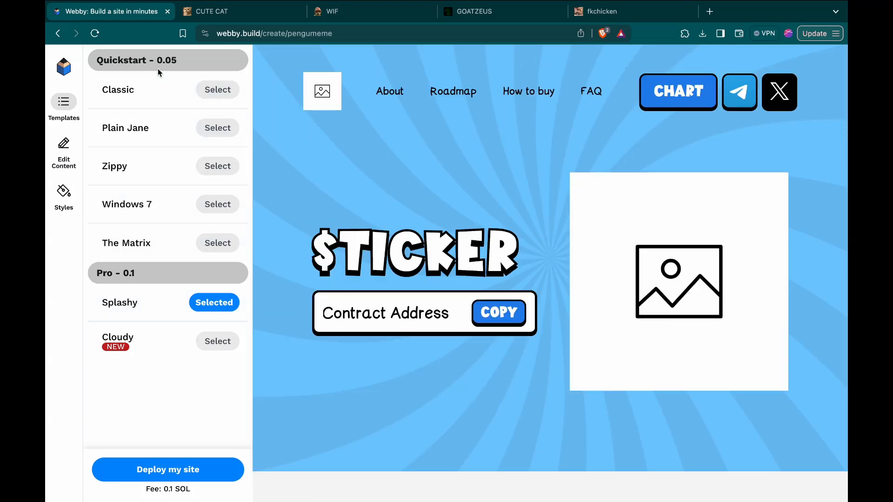
# Switch the site to the Classic template and compare its preview with the live WIF, GOATZEUS and fkchicken sites.
pyautogui.click(155, 88)
pyautogui.scroll(-6, 371, 195)
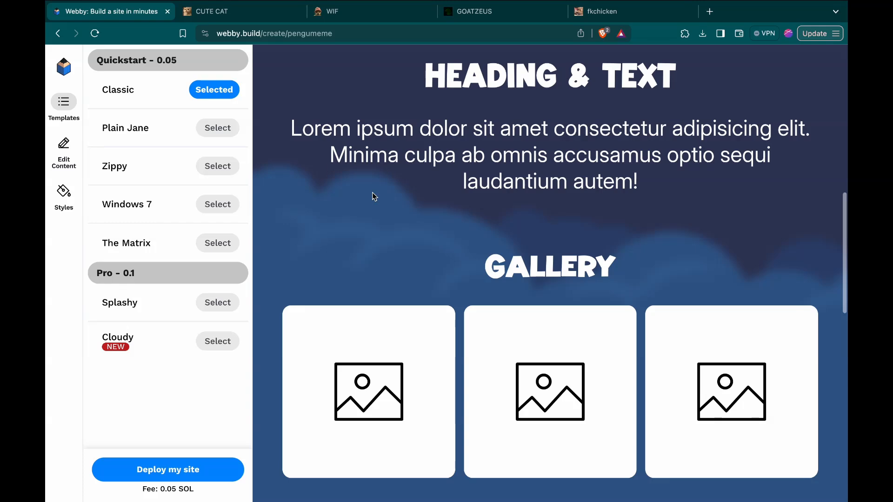
pyautogui.scroll(4, 424, 165)
pyautogui.click(381, 12)
pyautogui.click(478, 13)
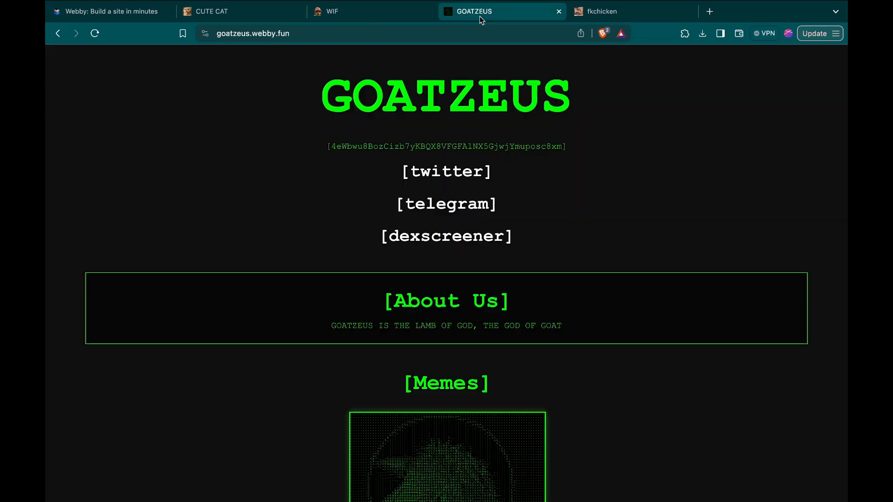
pyautogui.click(576, 13)
pyautogui.click(107, 11)
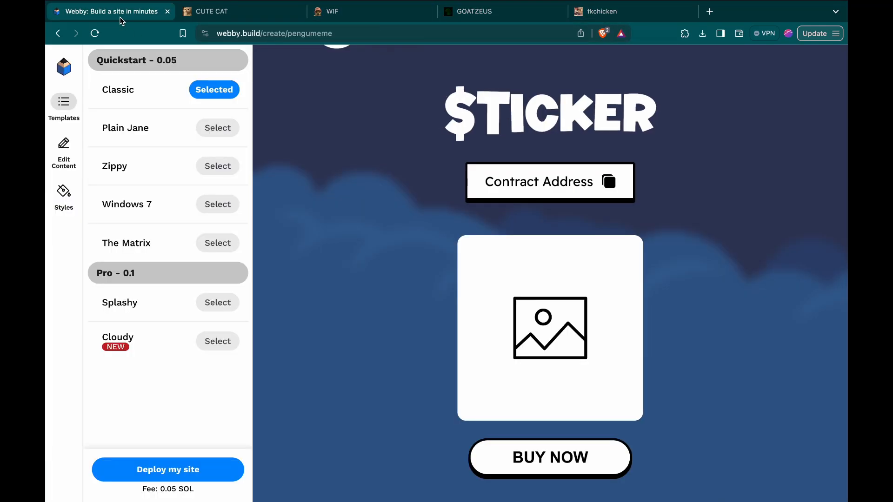
# Try out the Plain Jane, Zippy and Windows 7 quickstart templates in turn.
pyautogui.click(140, 137)
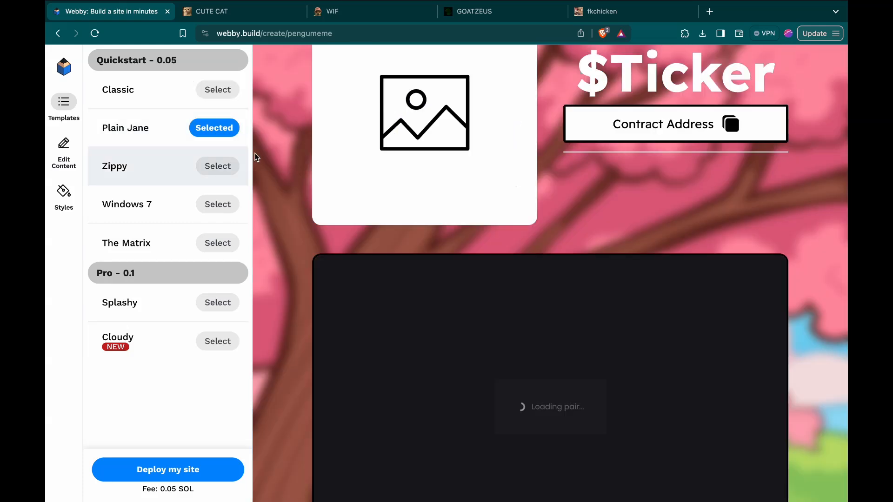
pyautogui.click(153, 166)
pyautogui.click(155, 204)
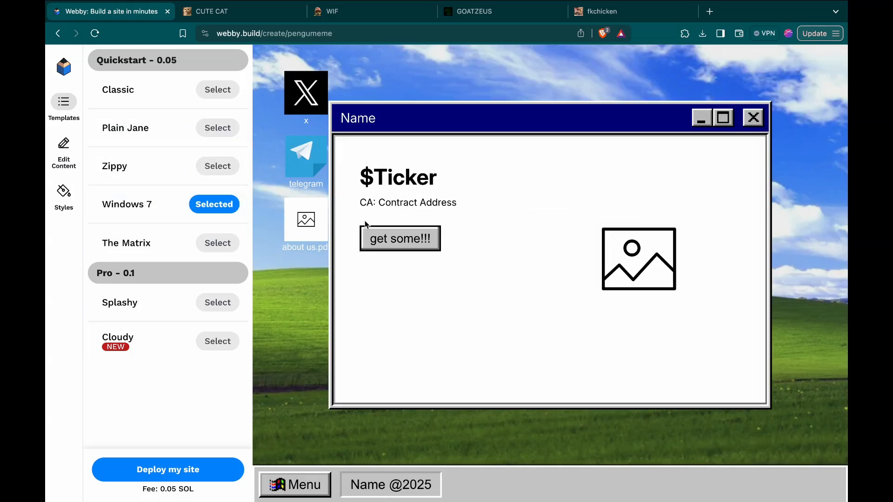
# Test the Windows 7 preview by closing its Name window and toggling its start menu open and shut.
pyautogui.click(753, 118)
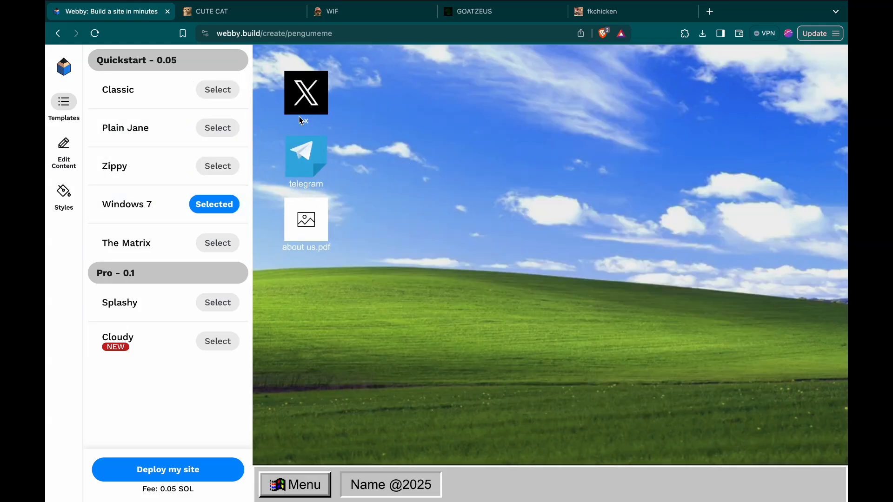
pyautogui.click(300, 484)
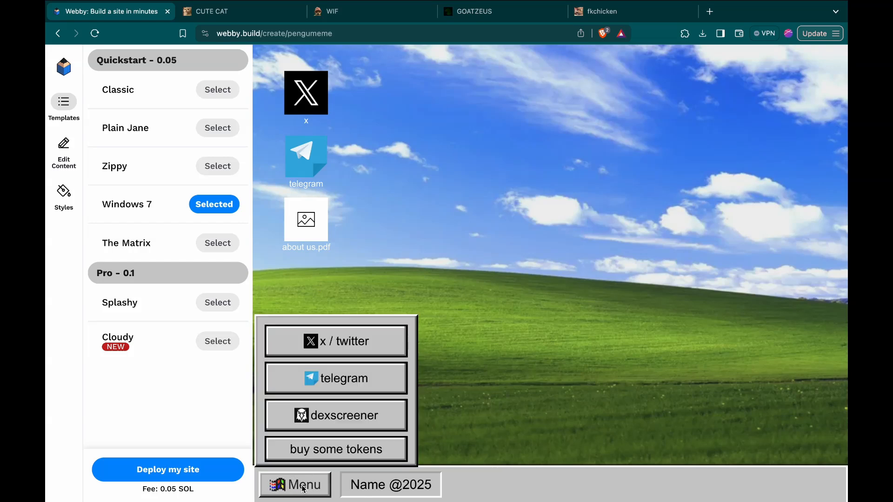
pyautogui.click(304, 489)
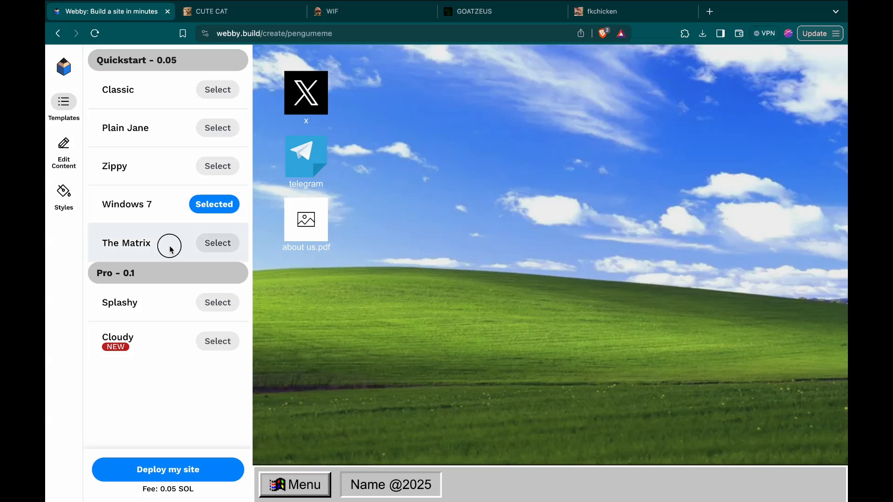
# Switch the site to The Matrix template and look over its page preview.
pyautogui.click(218, 242)
pyautogui.scroll(-3, 430, 267)
pyautogui.scroll(3, 431, 267)
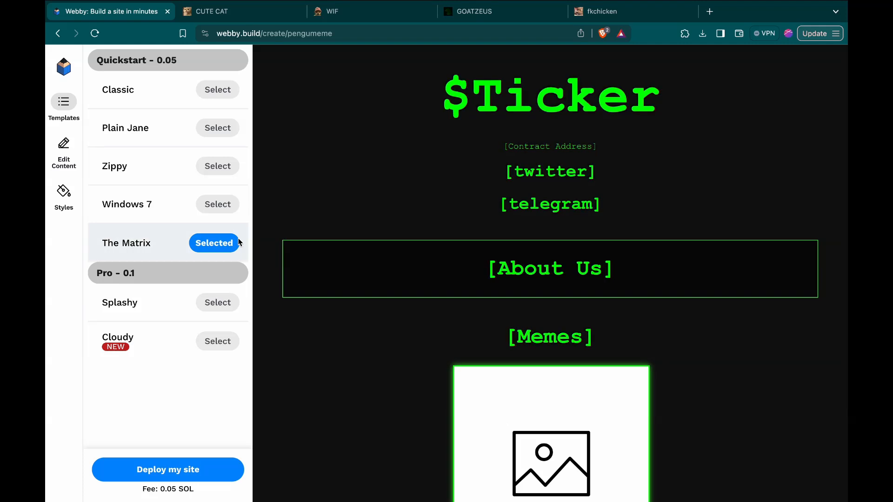
pyautogui.scroll(-2, 390, 233)
pyautogui.scroll(2, 392, 234)
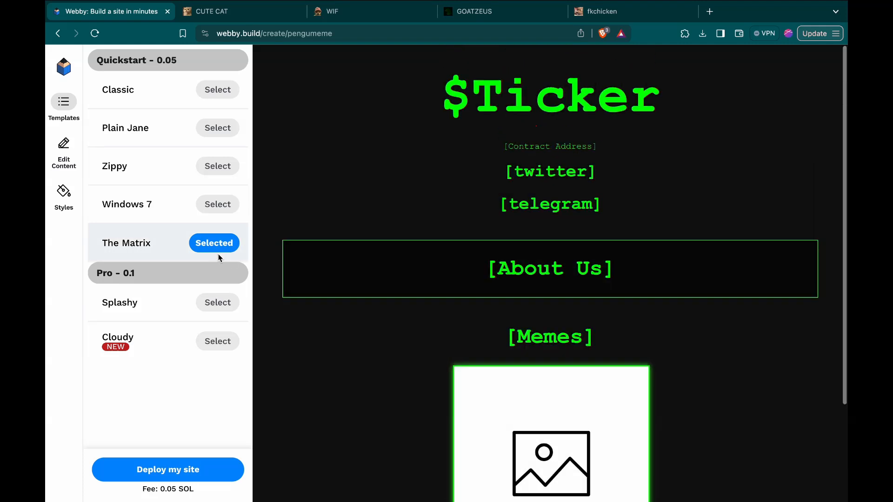
# Compare the Splashy and Cloudy pro templates and leave the site set to Splashy.
pyautogui.click(140, 325)
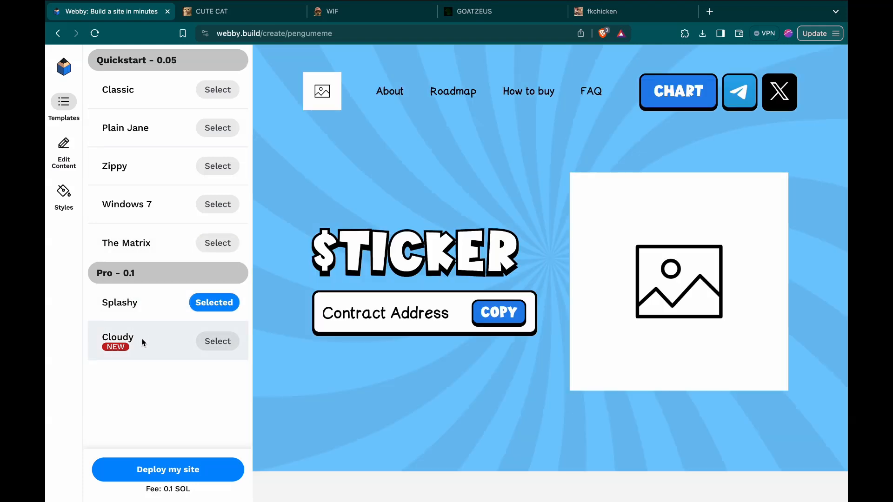
pyautogui.scroll(-6, 387, 221)
pyautogui.click(154, 345)
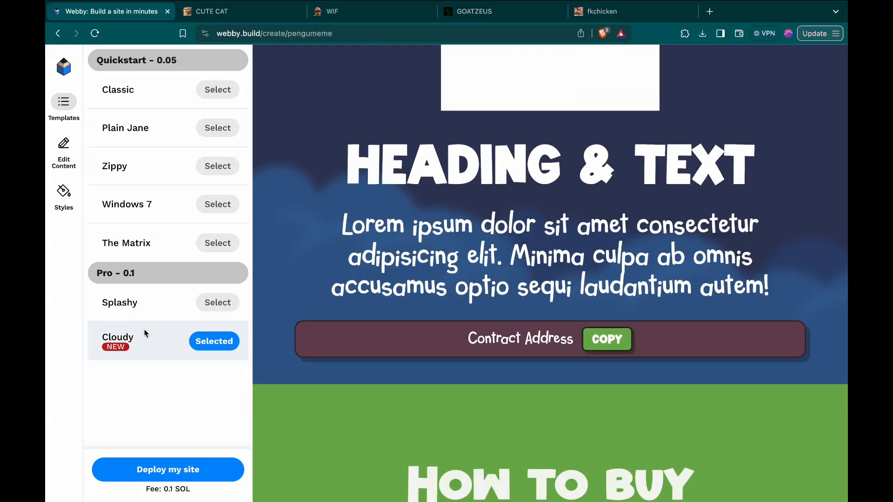
pyautogui.click(147, 313)
pyautogui.scroll(6, 328, 284)
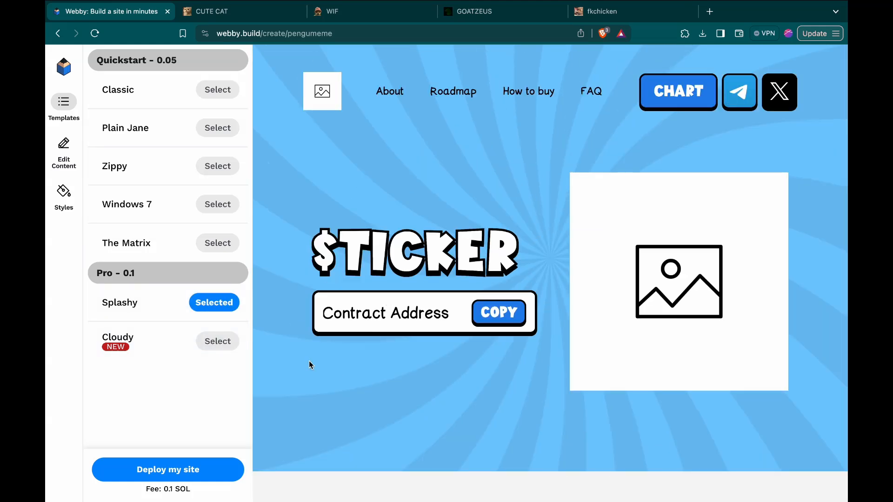
# Switch the site to the Cloudy pro template and look over its page preview.
pyautogui.click(138, 346)
pyautogui.scroll(-10, 367, 263)
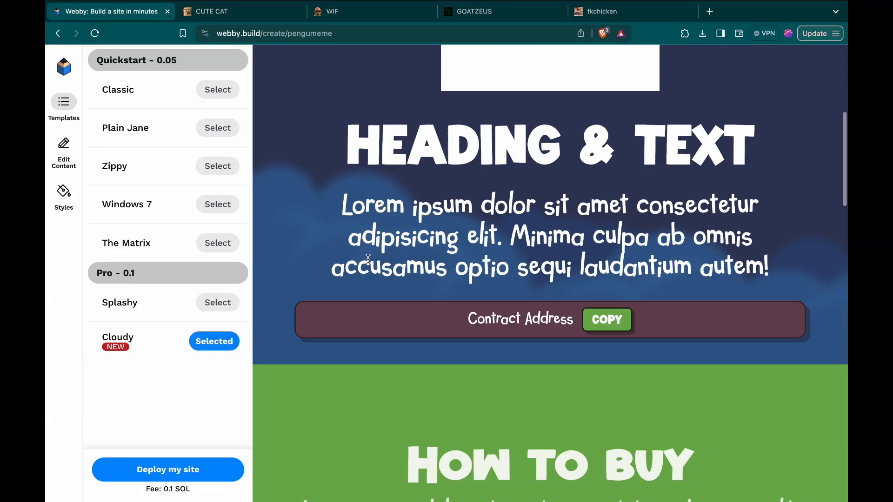
pyautogui.scroll(10, 381, 197)
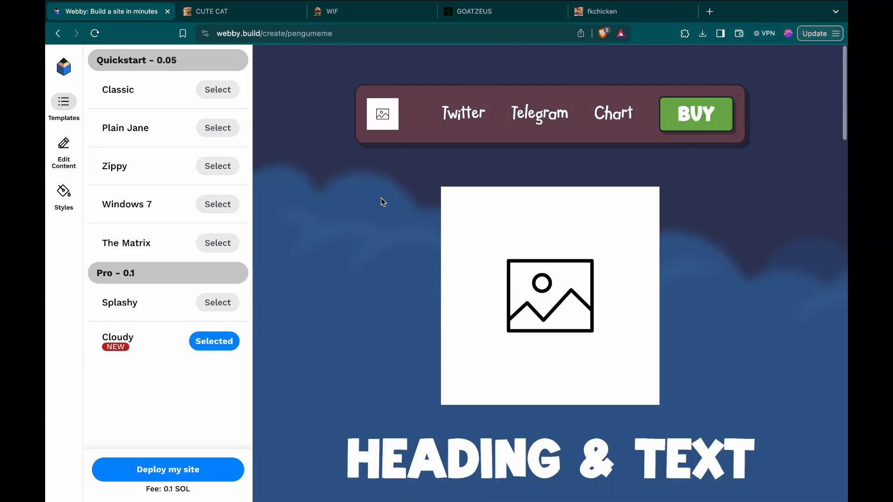
# Set the site's menu logo to the penguin image logo.png.
pyautogui.click(70, 154)
pyautogui.click(125, 88)
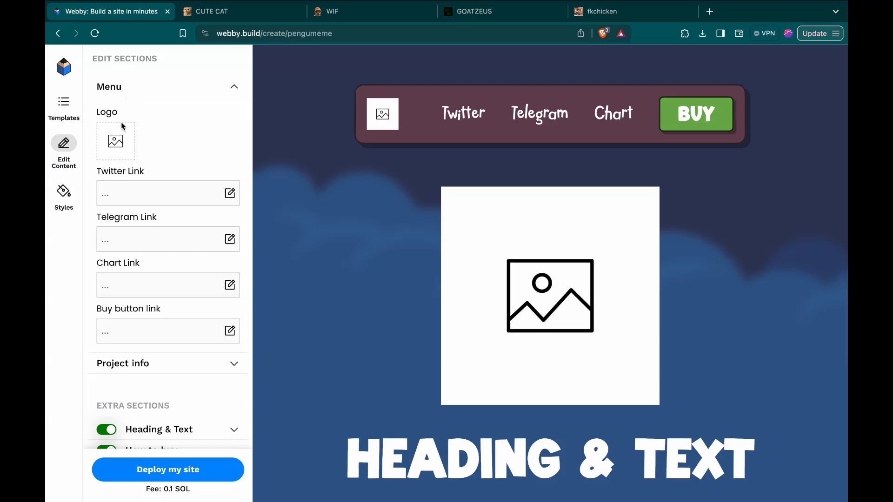
pyautogui.click(115, 150)
pyautogui.doubleClick(401, 135)
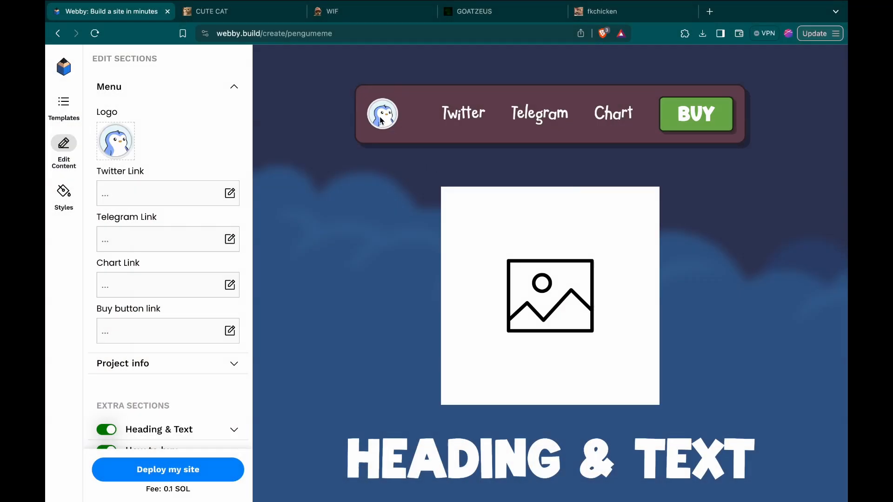
# Look over the menu section's Twitter, Telegram, chart and buy button link fields.
pyautogui.click(144, 201)
pyautogui.scroll(-1, 470, 251)
pyautogui.scroll(-3, 465, 221)
pyautogui.scroll(4, 464, 221)
pyautogui.click(133, 191)
pyautogui.click(132, 100)
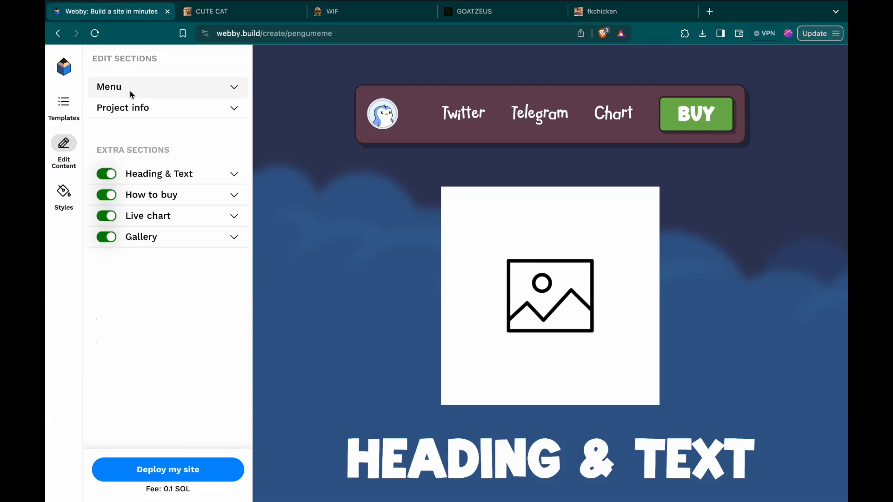
pyautogui.click(138, 93)
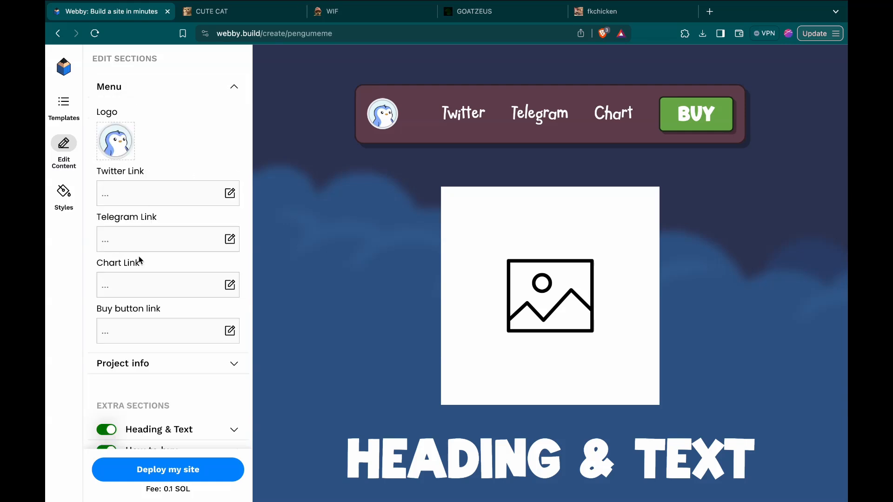
pyautogui.click(155, 88)
# Try logo.png as the project info's image preview and replace it with hero.png.
pyautogui.click(144, 109)
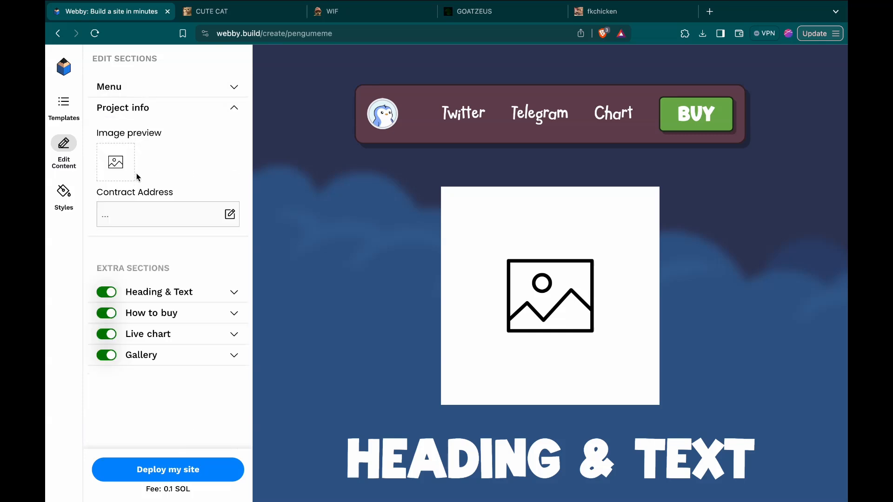
pyautogui.click(117, 163)
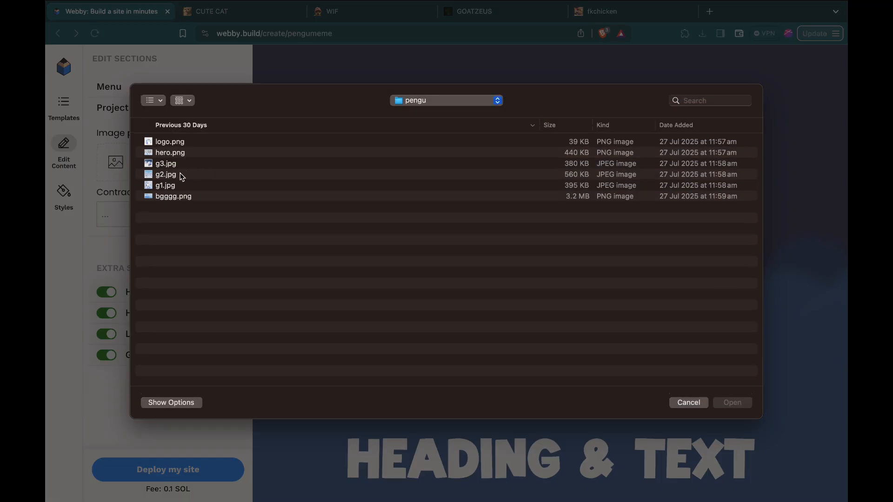
pyautogui.doubleClick(180, 146)
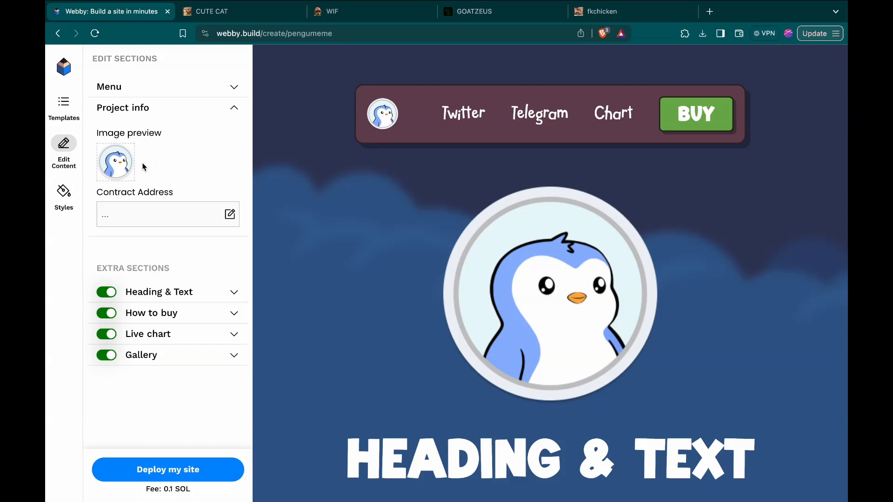
pyautogui.click(118, 163)
pyautogui.doubleClick(181, 147)
pyautogui.click(120, 167)
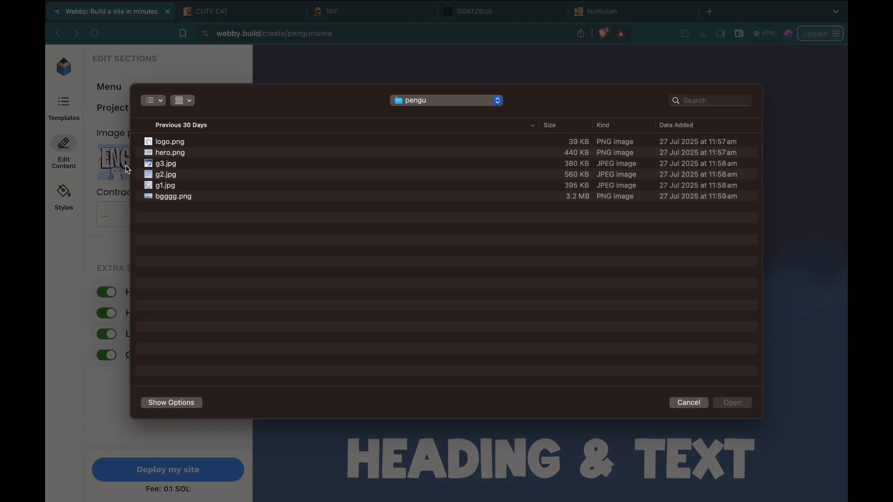
pyautogui.click(689, 403)
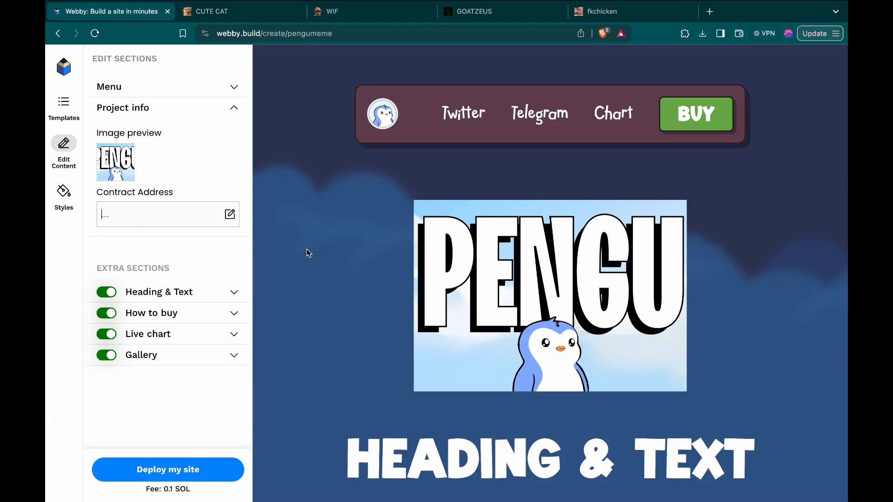
# Fill the project info's contract address with diajwidjiwajdiawjdijawidjaiwjdiawjdawd.
pyautogui.scroll(-7, 430, 285)
pyautogui.scroll(7, 391, 208)
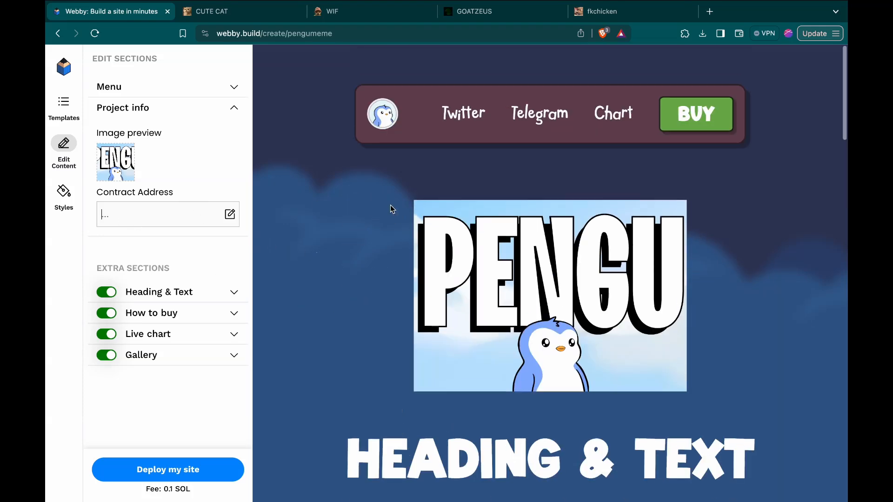
pyautogui.scroll(-6, 372, 225)
pyautogui.scroll(-1, 353, 281)
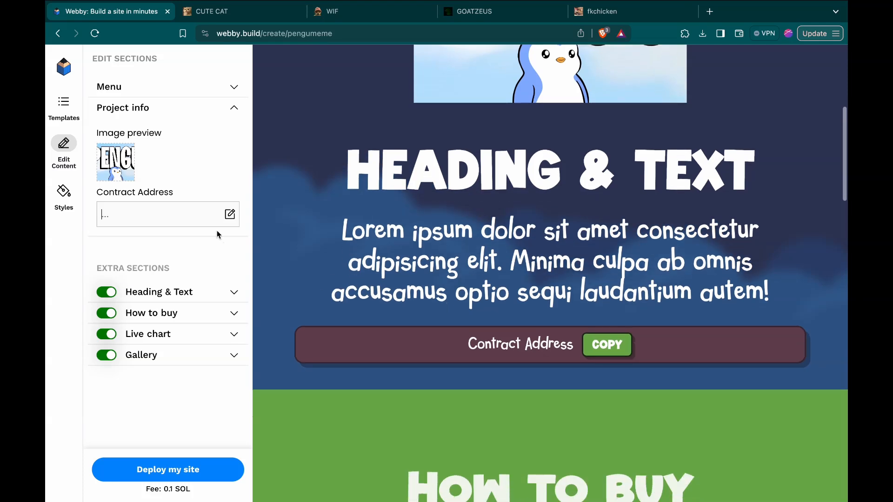
pyautogui.scroll(1, 357, 241)
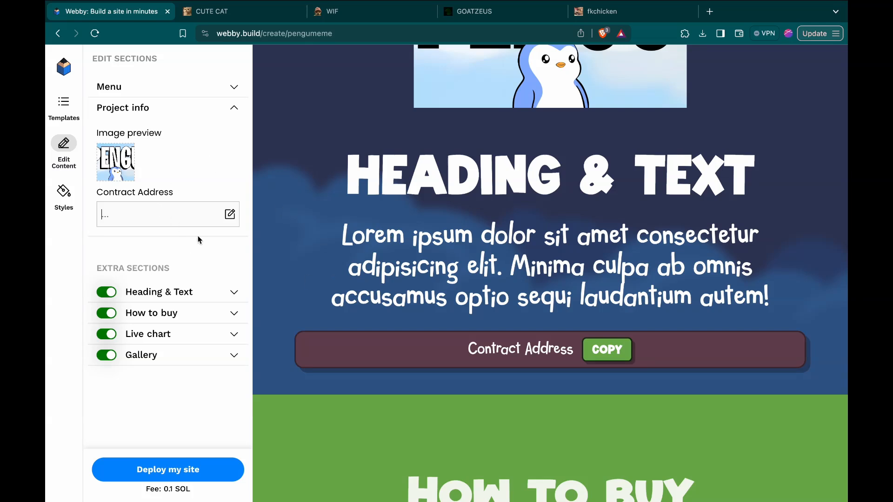
pyautogui.write('diajwidjiwajdiawjd')
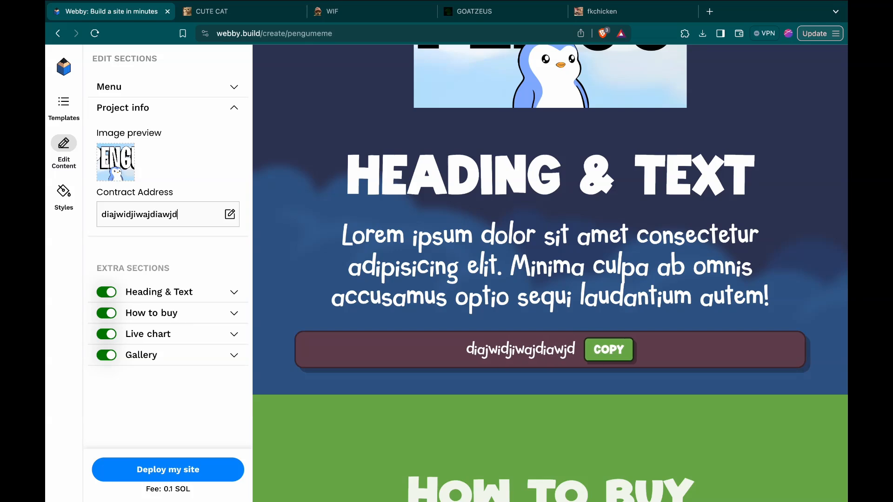
pyautogui.write('ijawidjaiwjdiawjdawd')
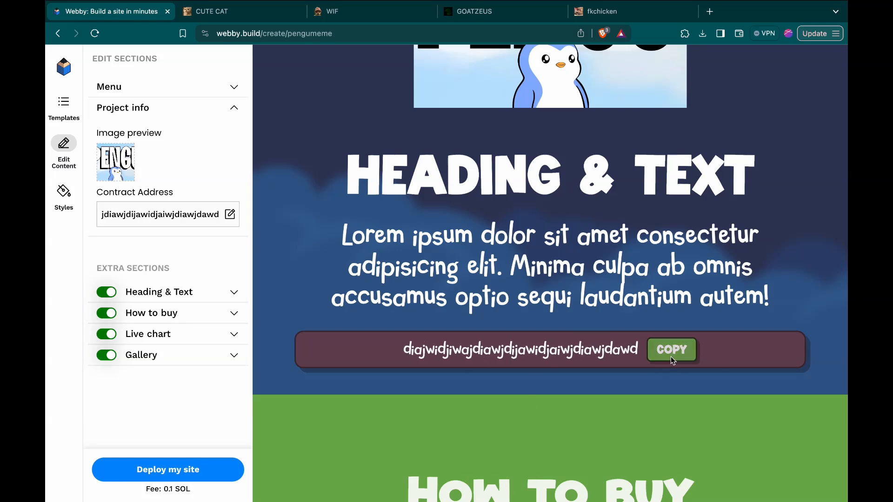
# Copy the contract address from the page preview and paste it back into the project info's contract address.
pyautogui.click(673, 357)
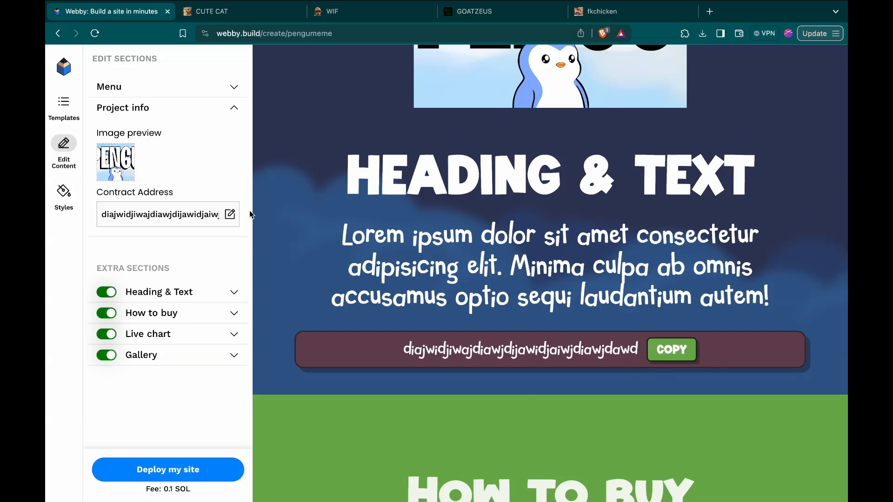
pyautogui.doubleClick(201, 219)
pyautogui.press('BackSpace')
pyautogui.press('super+v')
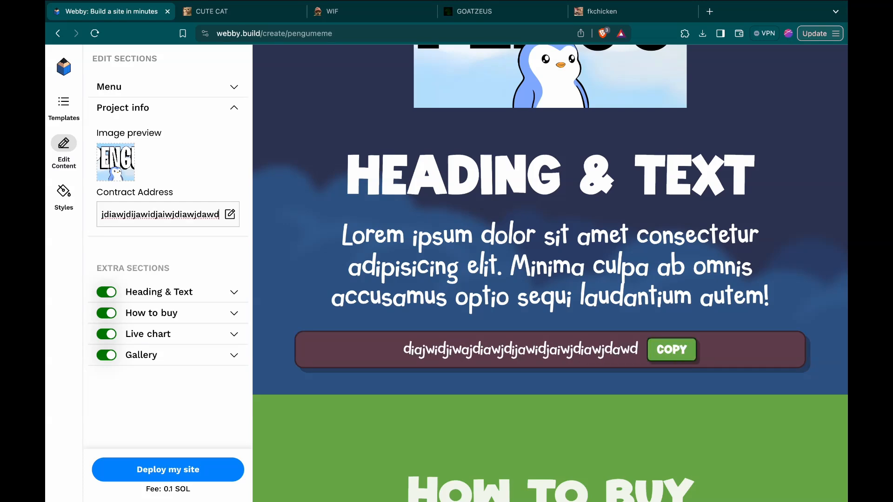
pyautogui.click(147, 108)
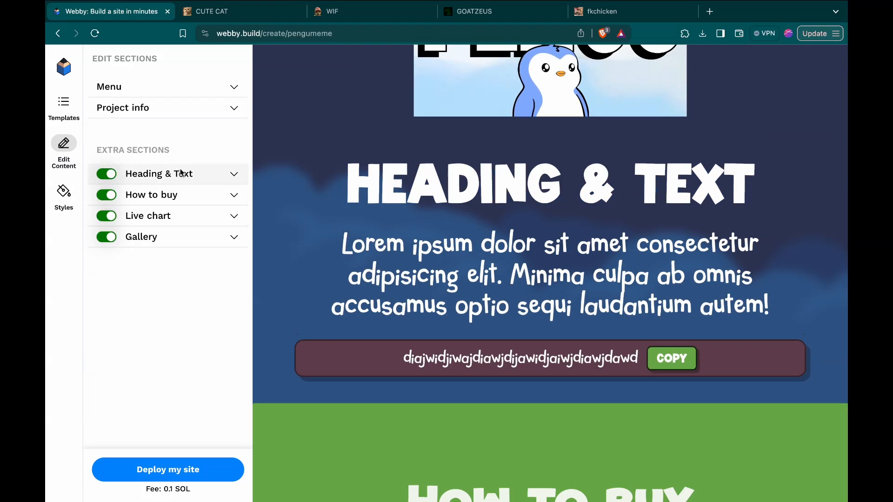
# Change the heading of the Heading & Text section to "Pengu coin".
pyautogui.scroll(-6, 275, 221)
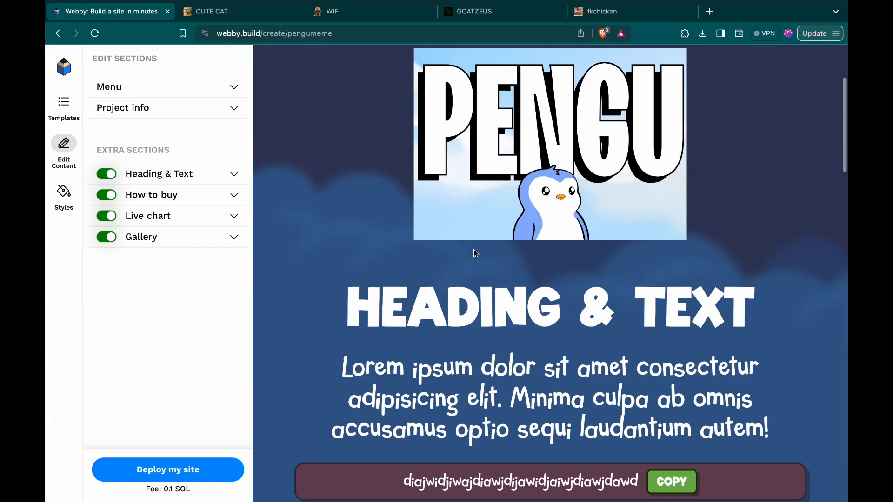
pyautogui.click(180, 179)
pyautogui.click(185, 222)
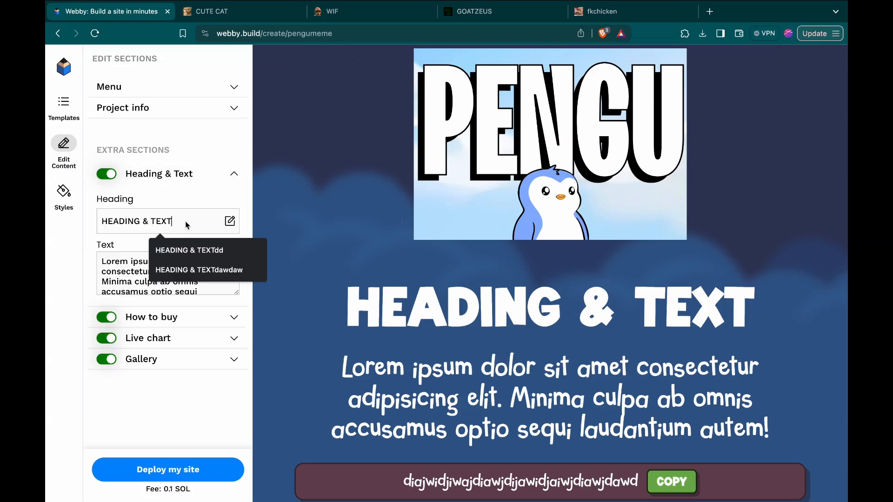
pyautogui.press('super+a')
pyautogui.press('BackSpace')
pyautogui.write('Pengy')
pyautogui.press('BackSpace')
pyautogui.write('u coin')
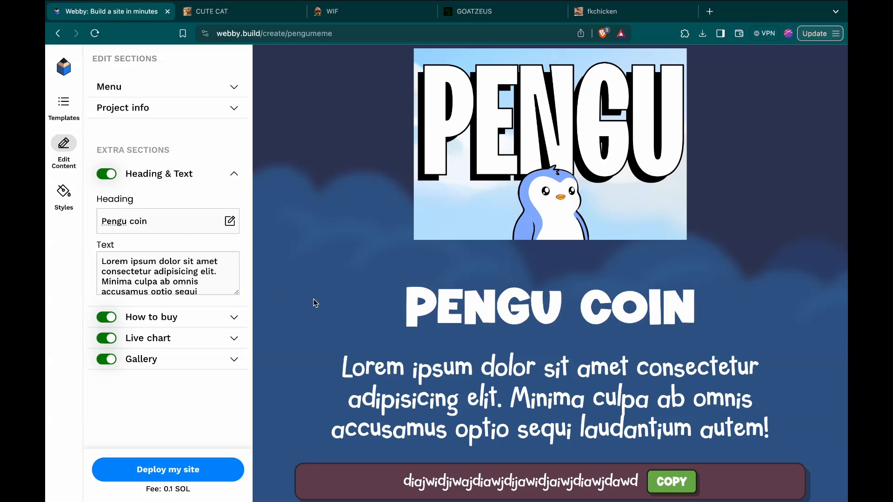
# Replace the placeholder paragraph of the Heading & Text section with "The cute pengiun.".
pyautogui.moveTo(201, 292); pyautogui.dragTo(77, 264)
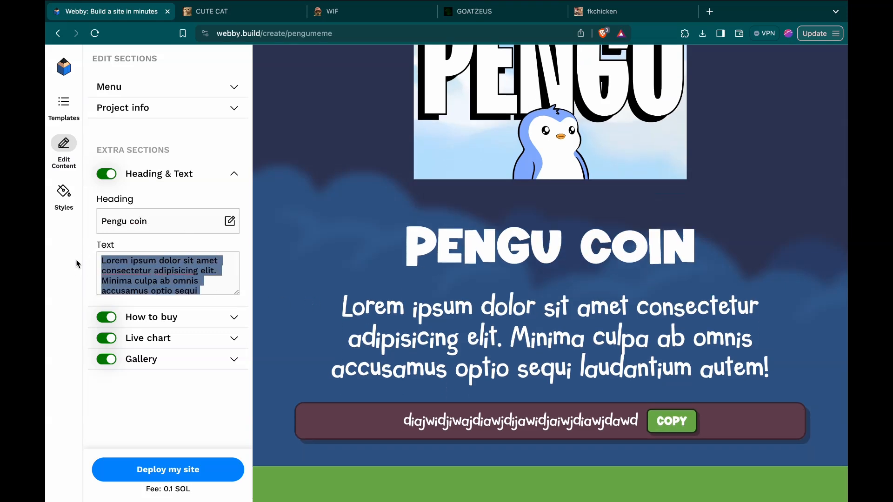
pyautogui.write('the cute')
pyautogui.write('engiun')
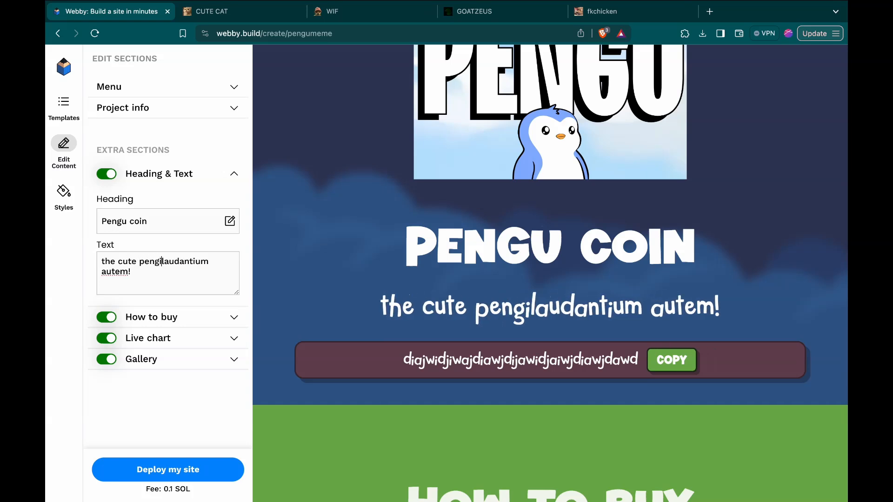
pyautogui.moveTo(149, 279); pyautogui.dragTo(181, 263)
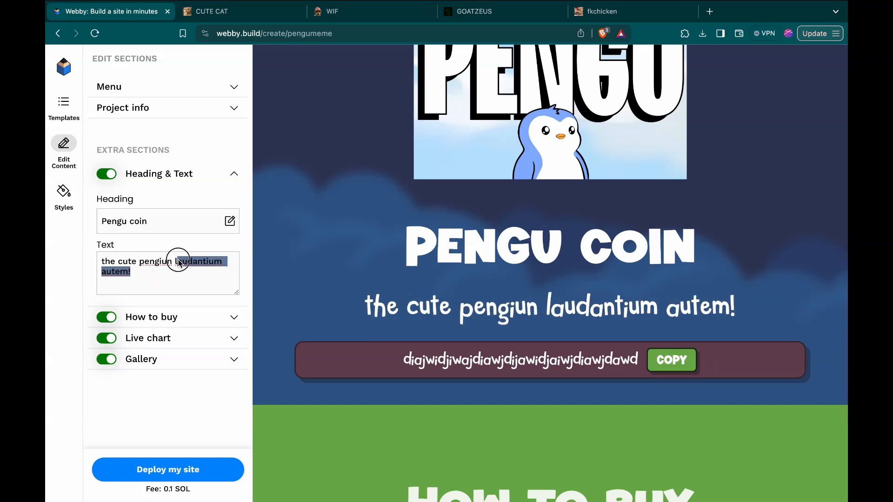
pyautogui.press('BackSpace')
pyautogui.press('BackSpace')
pyautogui.write('.')
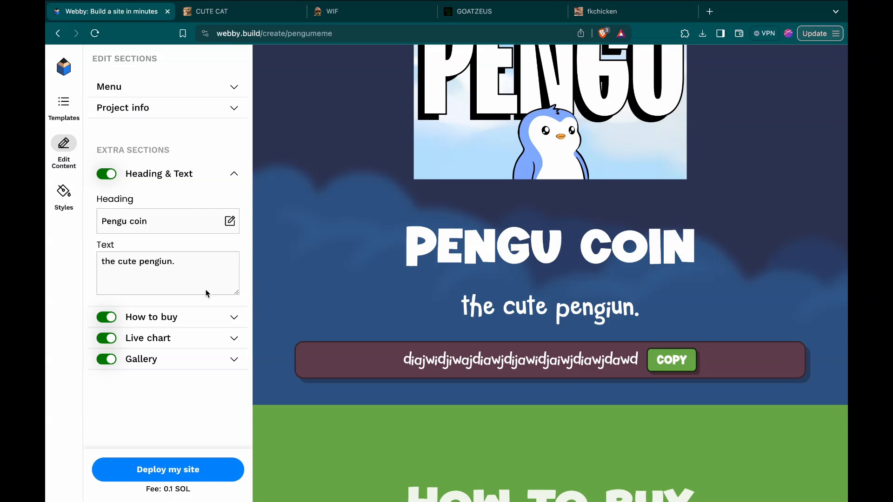
pyautogui.press('BackSpace')
pyautogui.write('T')
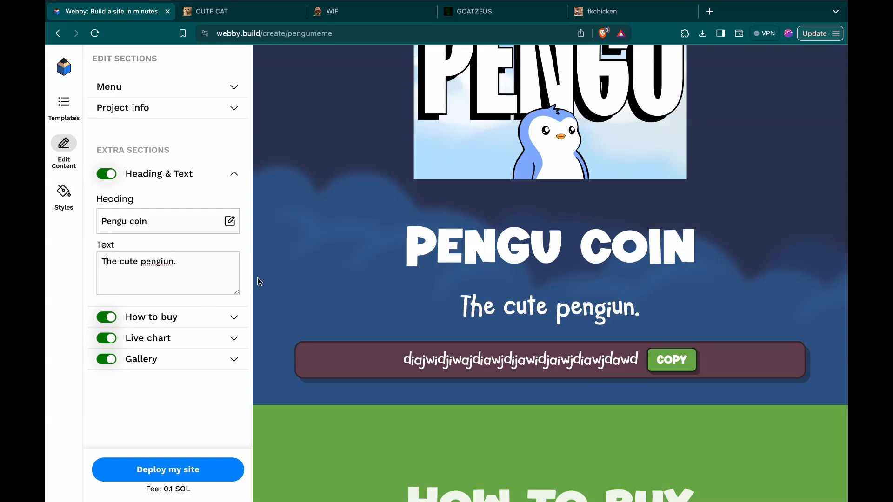
pyautogui.scroll(-1, 361, 251)
pyautogui.click(159, 174)
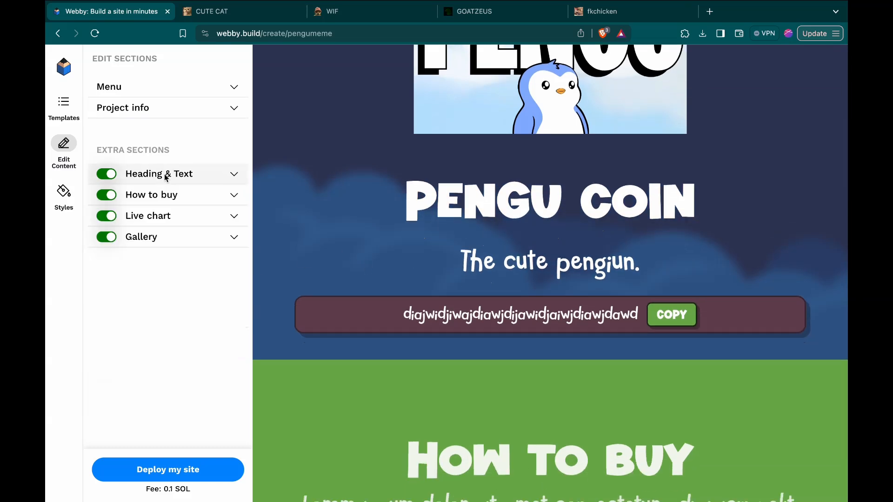
# Clear the placeholder sub heading of the How to buy section.
pyautogui.click(157, 199)
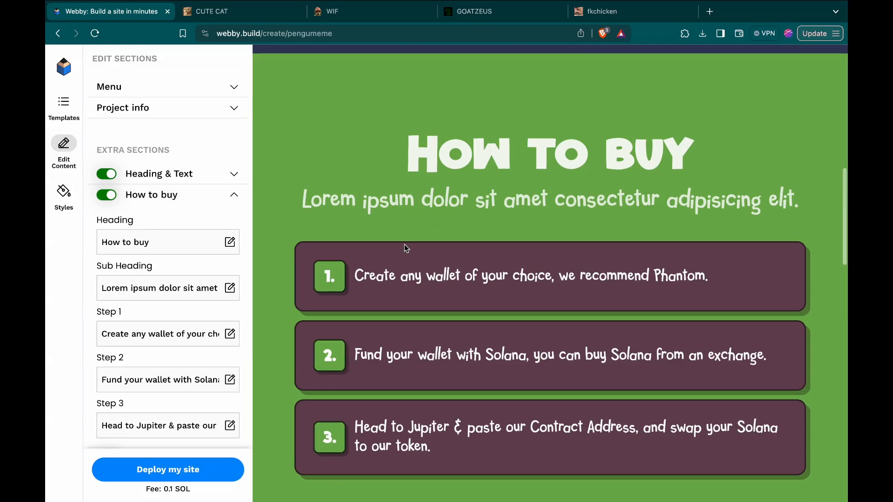
pyautogui.moveTo(103, 289); pyautogui.dragTo(318, 300)
pyautogui.press('BackSpace')
pyautogui.scroll(2, 395, 191)
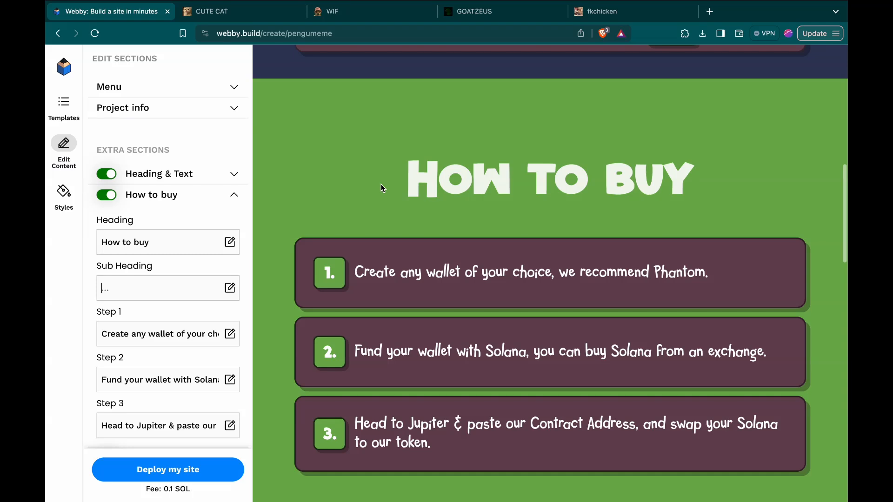
pyautogui.scroll(-1, 382, 187)
pyautogui.click(207, 198)
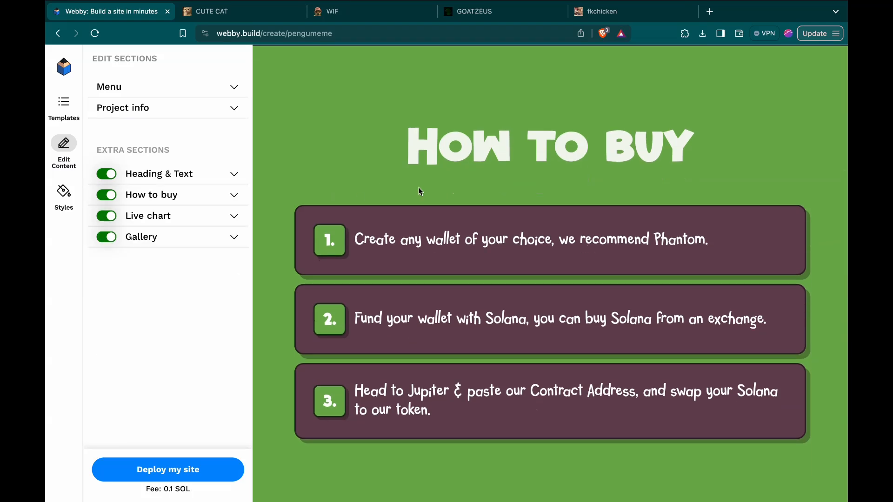
# Try entering ETH in the Step 2 text of the How to buy section and undo the edit.
pyautogui.scroll(1, 424, 133)
pyautogui.scroll(-3, 419, 238)
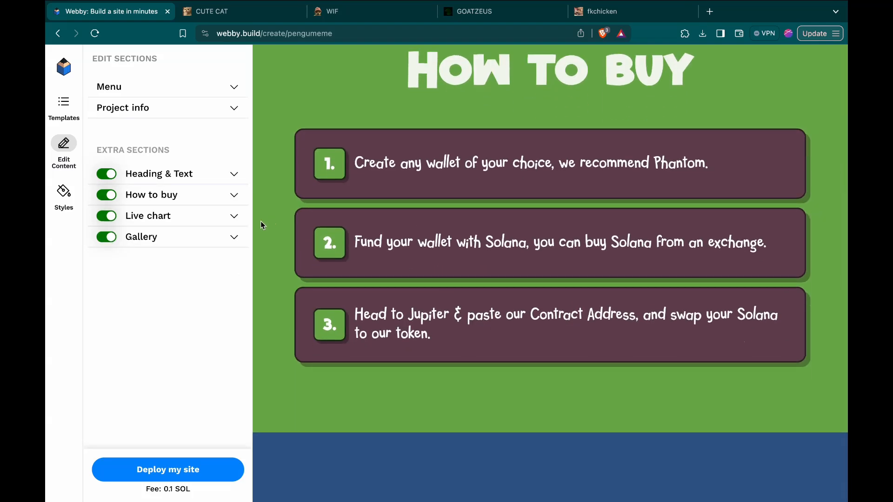
pyautogui.click(172, 195)
pyautogui.scroll(-2, 168, 367)
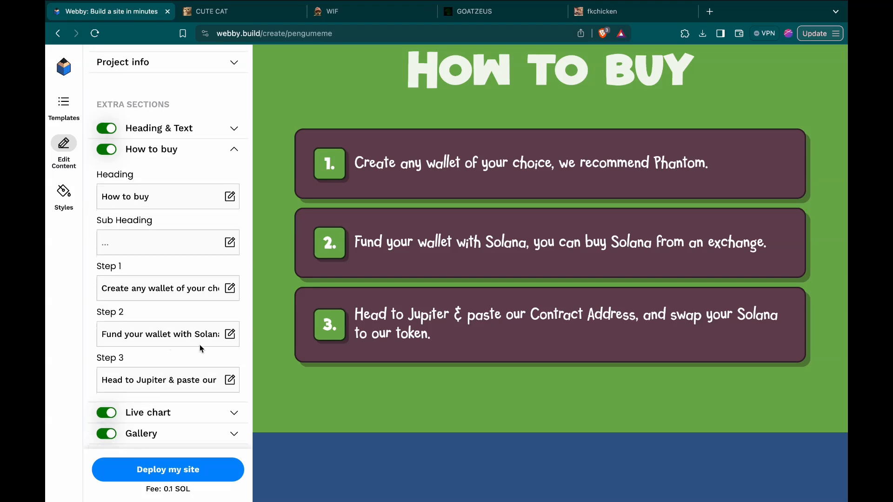
pyautogui.click(208, 329)
pyautogui.click(206, 336)
pyautogui.write('ETH')
pyautogui.press('super+z')
pyautogui.click(154, 149)
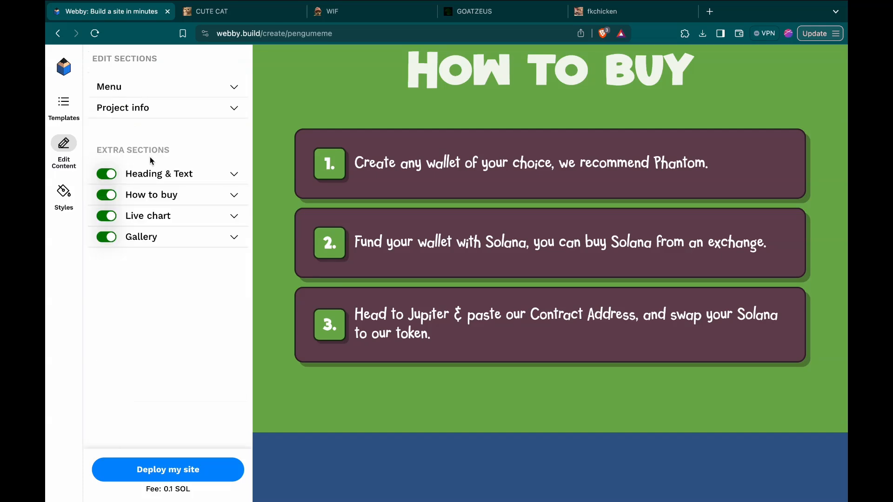
# Clear the placeholder sub heading of the Live chart section.
pyautogui.click(158, 216)
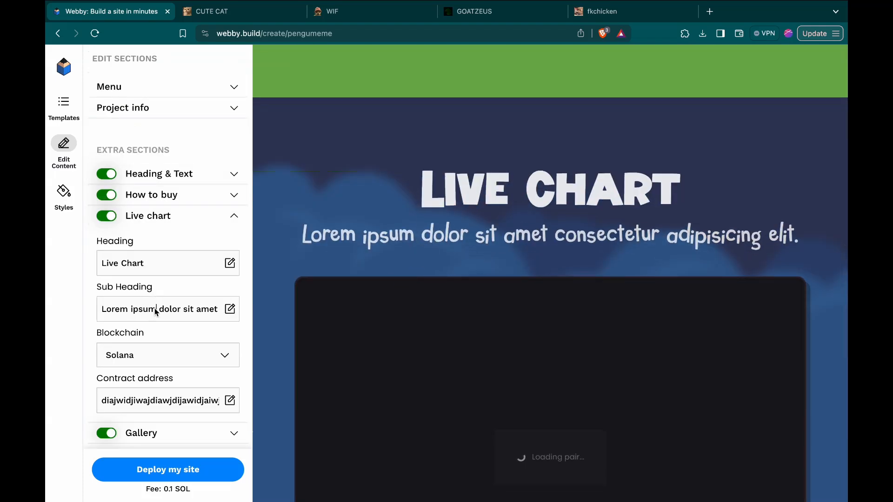
pyautogui.click(156, 312)
pyautogui.press('super+a')
pyautogui.press('BackSpace')
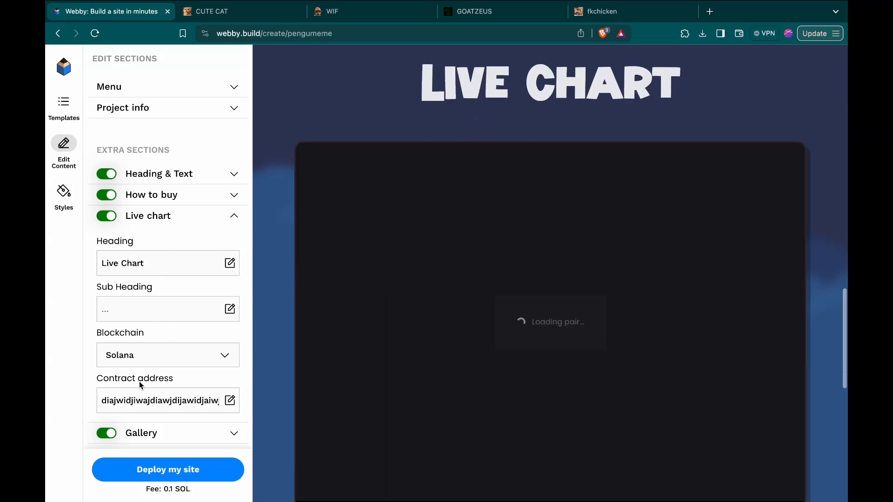
# Replace the placeholder contract address of the Live chart section with the token address copied from the dogwifhat.webby.fun site.
pyautogui.doubleClick(133, 403)
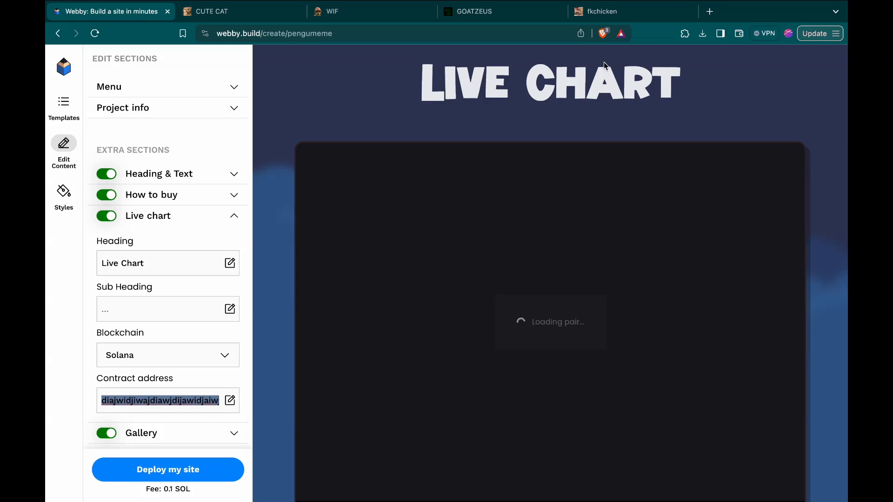
pyautogui.click(345, 18)
pyautogui.scroll(4, 465, 204)
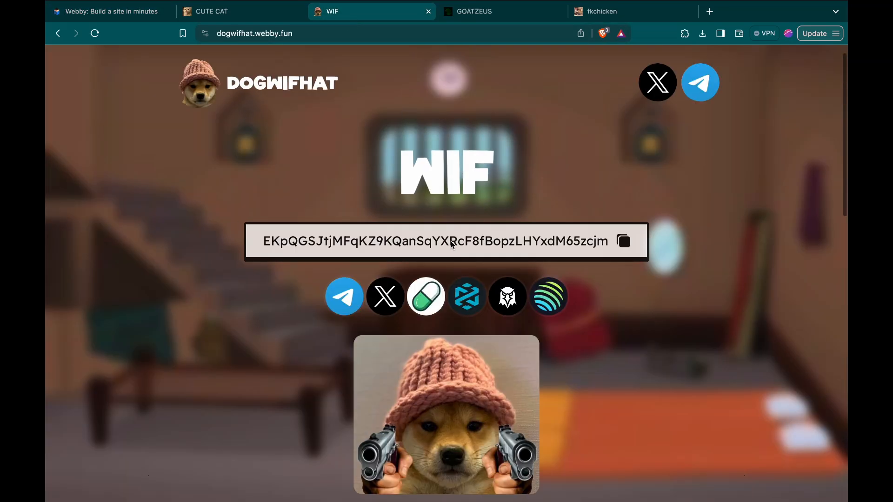
pyautogui.click(627, 240)
pyautogui.click(139, 14)
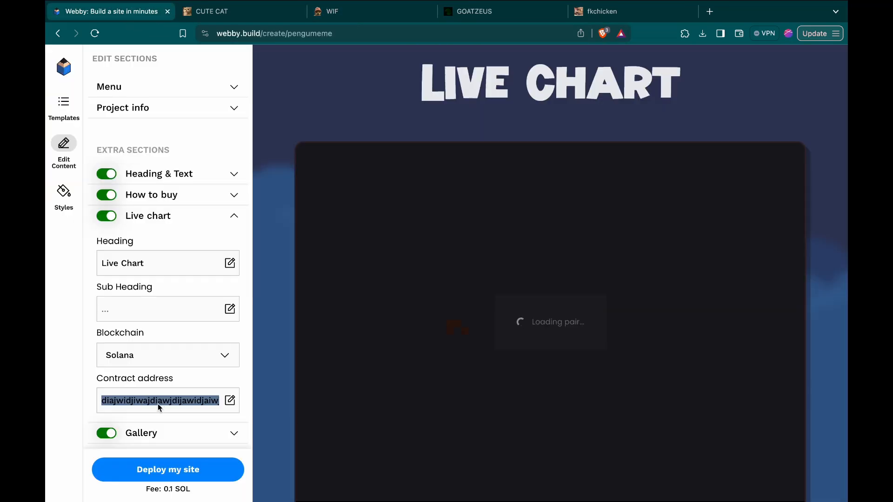
pyautogui.press('super+v')
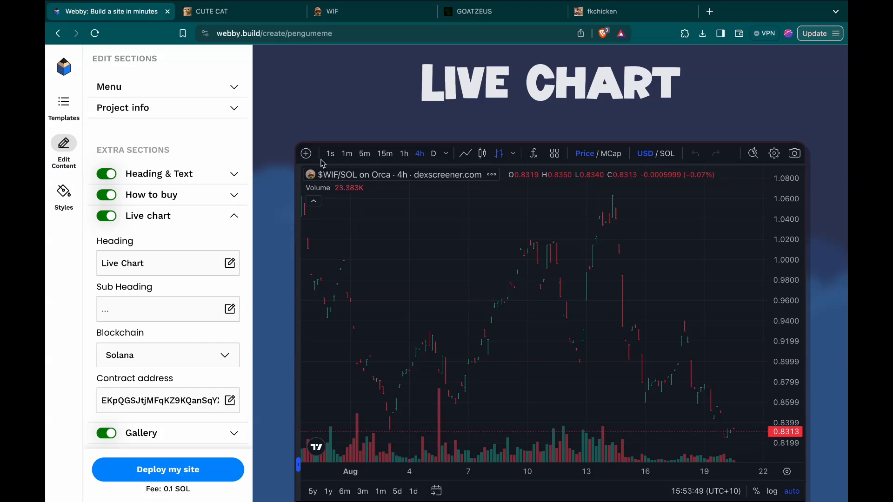
# Disable the Live chart section and collapse its settings.
pyautogui.click(107, 215)
pyautogui.click(146, 220)
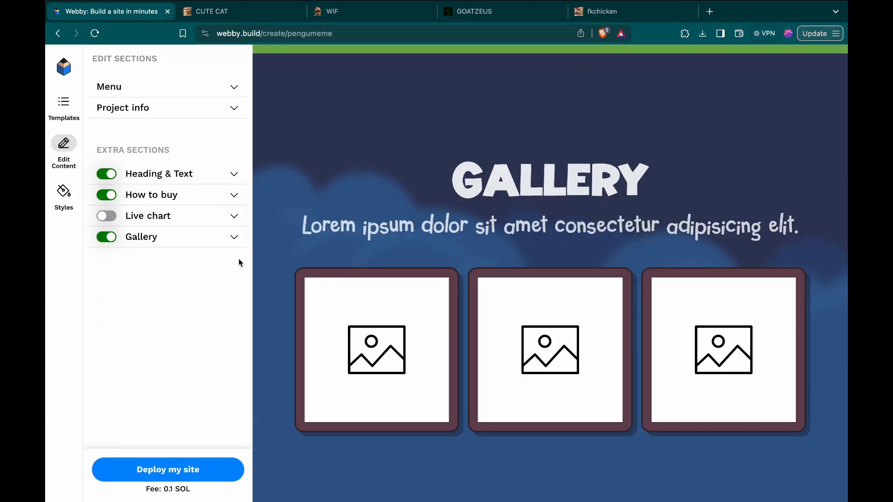
pyautogui.scroll(10, 475, 123)
pyautogui.scroll(-10, 475, 123)
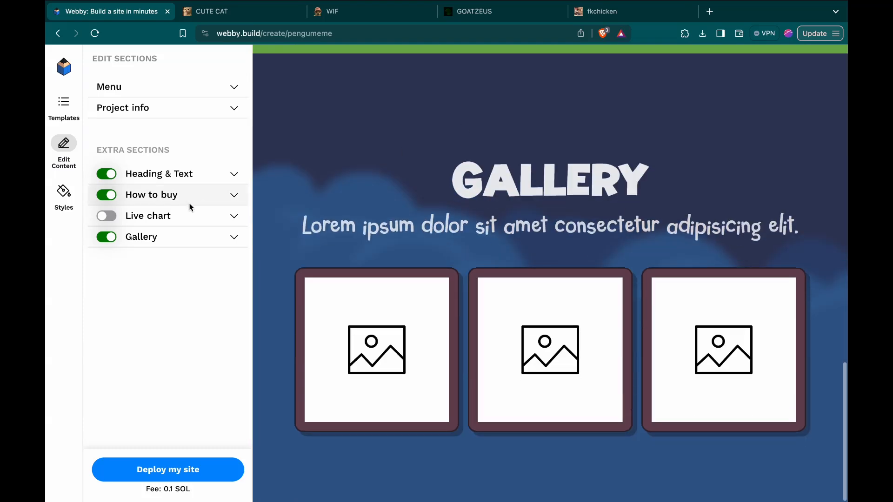
# Replace the placeholder sub heading of the Gallery section with "Explore the pengu gallery".
pyautogui.click(133, 242)
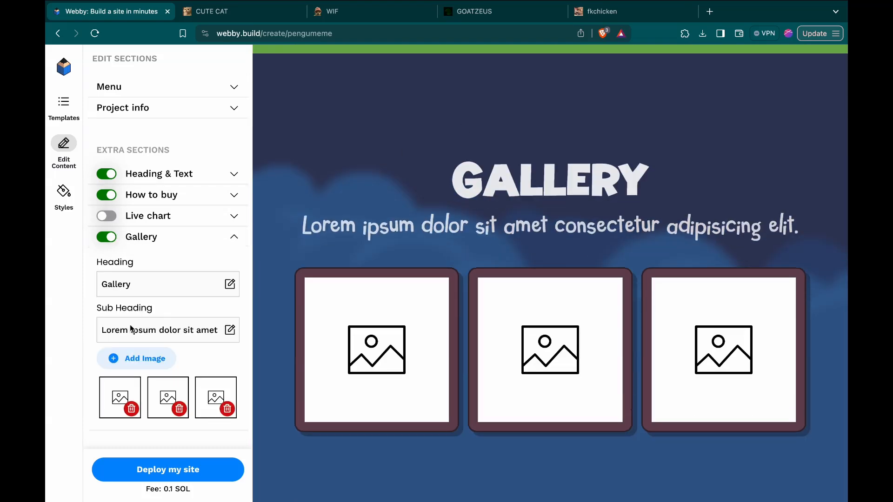
pyautogui.press('super+a')
pyautogui.press('BackSpace')
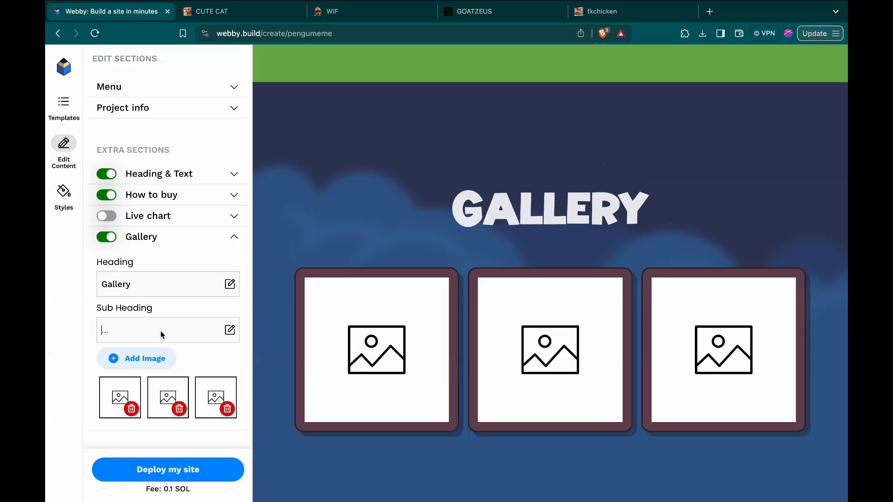
pyautogui.write('Pengu')
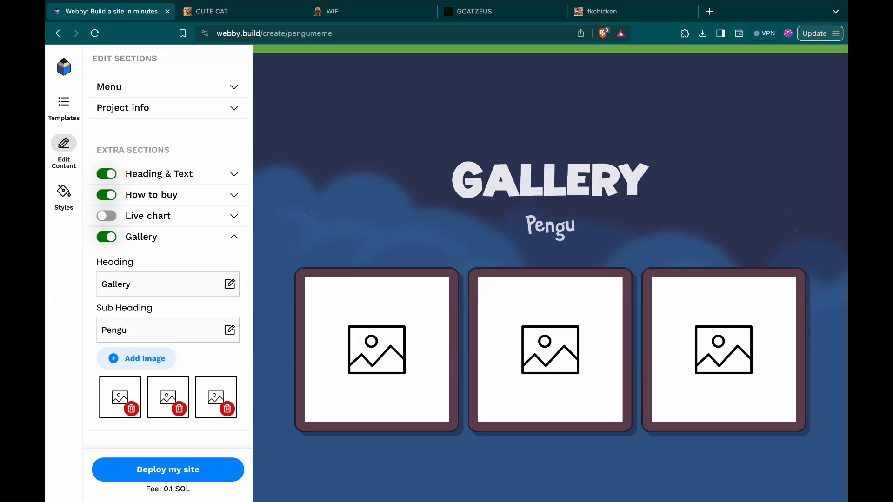
pyautogui.write(' gallery')
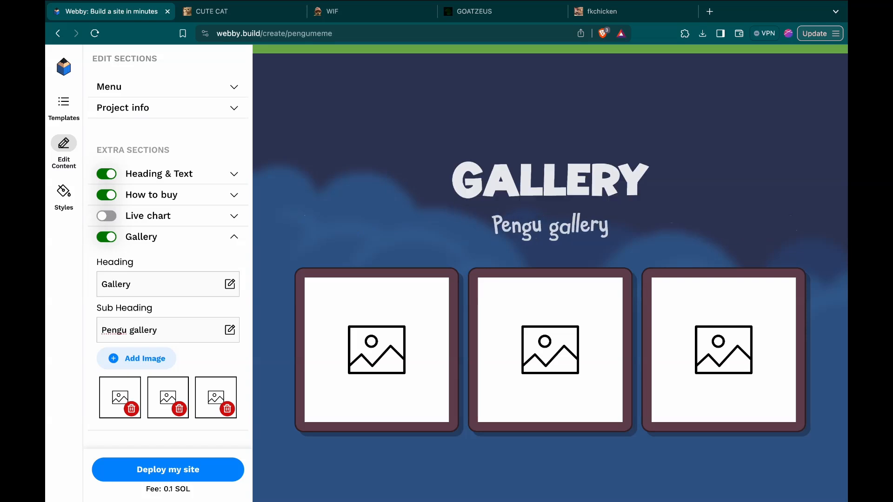
pyautogui.write('Explore the')
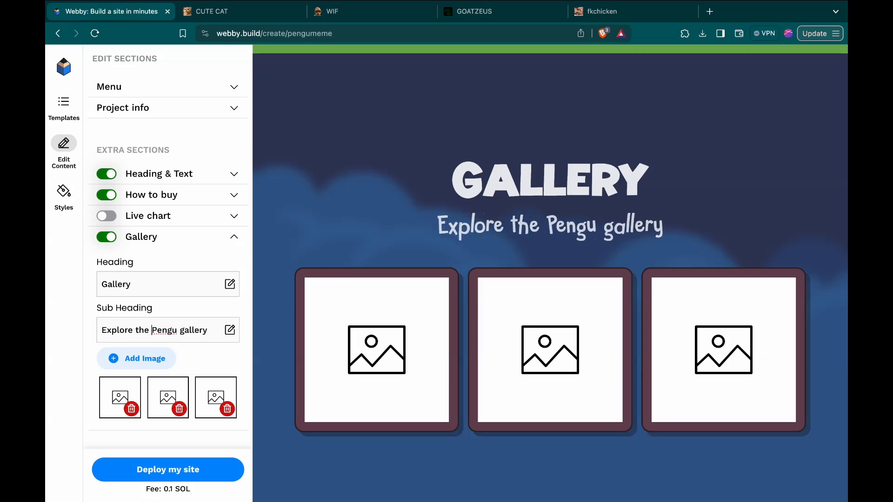
pyautogui.press('BackSpace')
pyautogui.write('p')
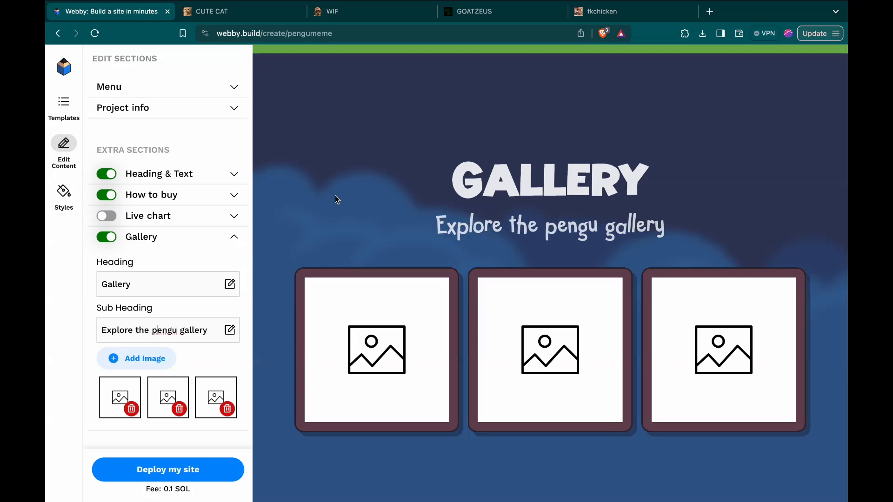
# Fill the three Gallery image slots, in order, with g2.jpg, g1.jpg and g3.jpg from the pengu folder.
pyautogui.click(119, 393)
pyautogui.doubleClick(195, 177)
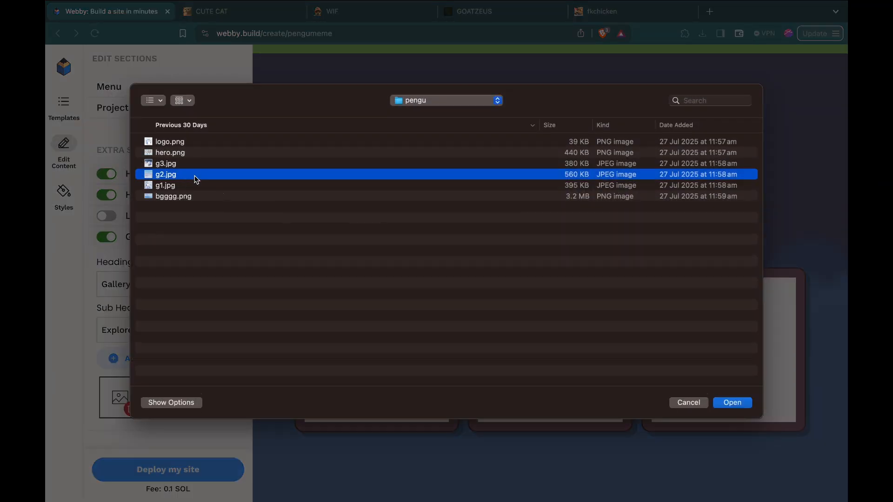
pyautogui.click(168, 393)
pyautogui.doubleClick(209, 186)
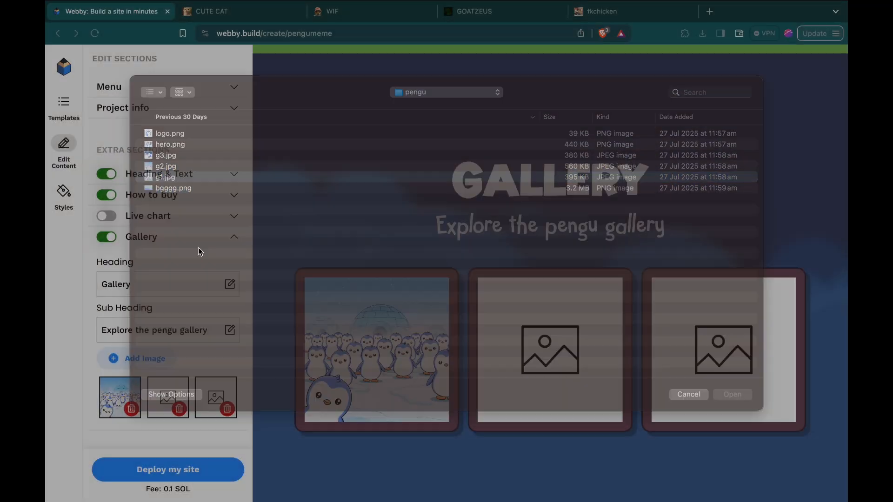
pyautogui.click(206, 405)
pyautogui.doubleClick(196, 163)
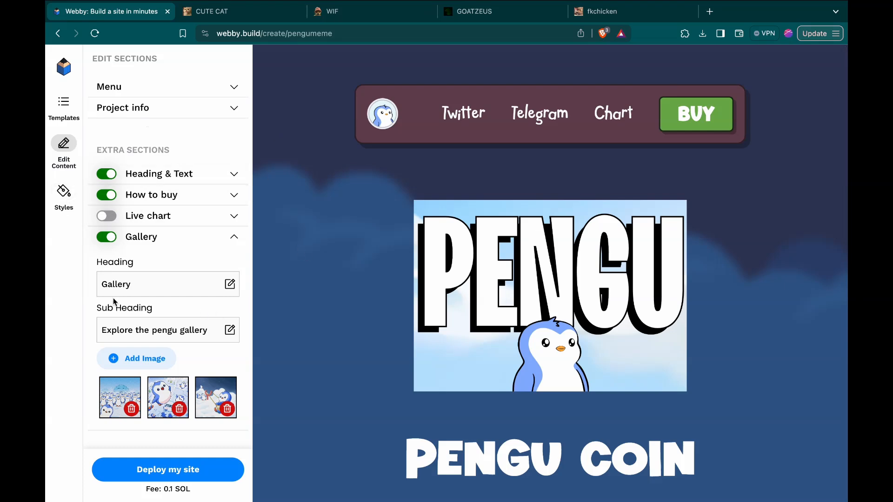
# Set the Primary colour in the site's colour palette to the blue #4065b0.
pyautogui.click(63, 192)
pyautogui.click(105, 132)
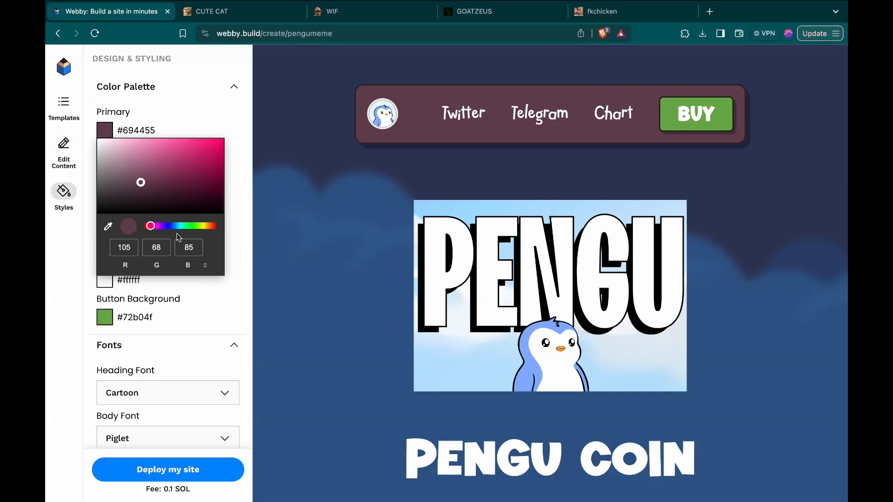
pyautogui.click(150, 296)
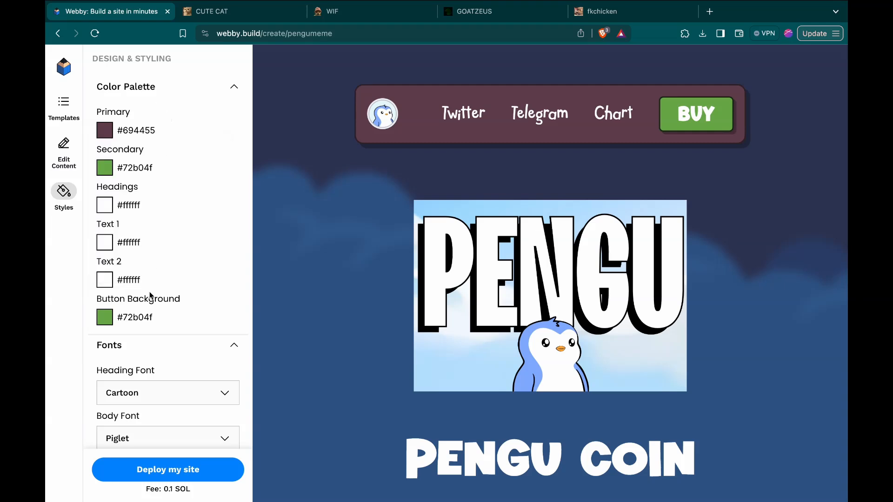
pyautogui.click(104, 132)
pyautogui.click(175, 228)
pyautogui.click(179, 163)
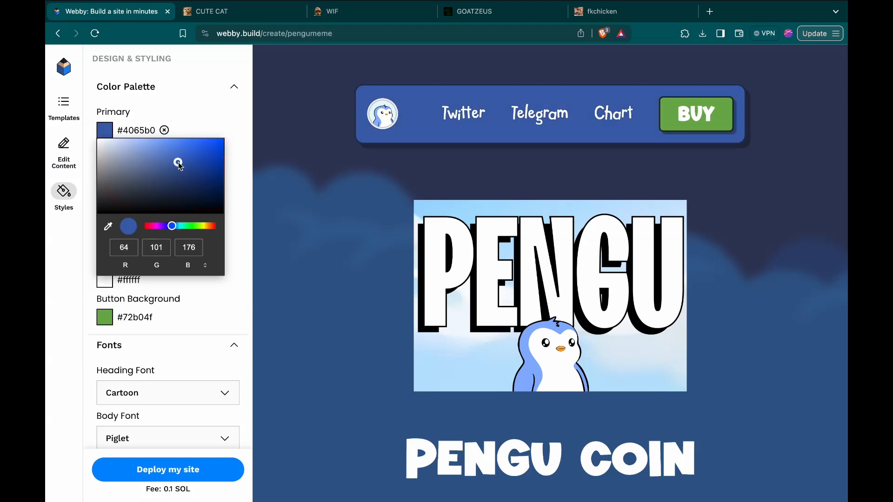
pyautogui.click(381, 246)
# Examine how the new Primary colour looks across the page preview, from the header through the lower sections.
pyautogui.scroll(-6, 380, 244)
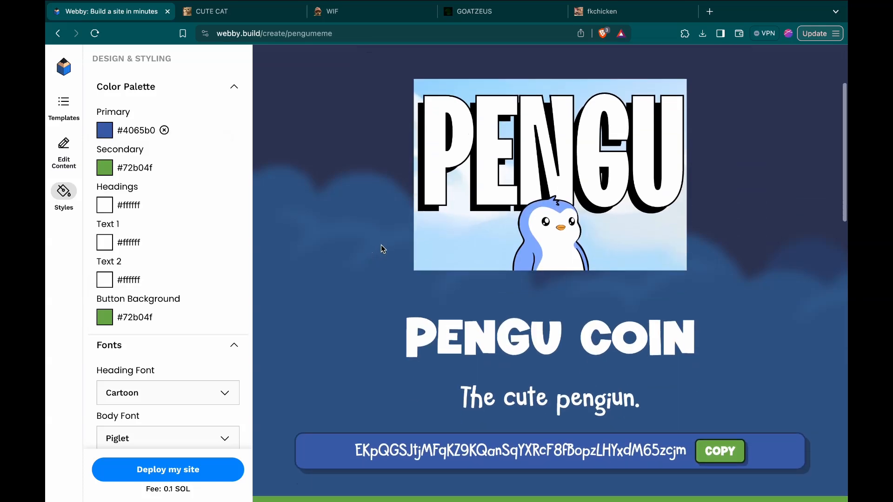
pyautogui.scroll(6, 381, 245)
pyautogui.scroll(-1, 381, 244)
pyautogui.scroll(1, 381, 245)
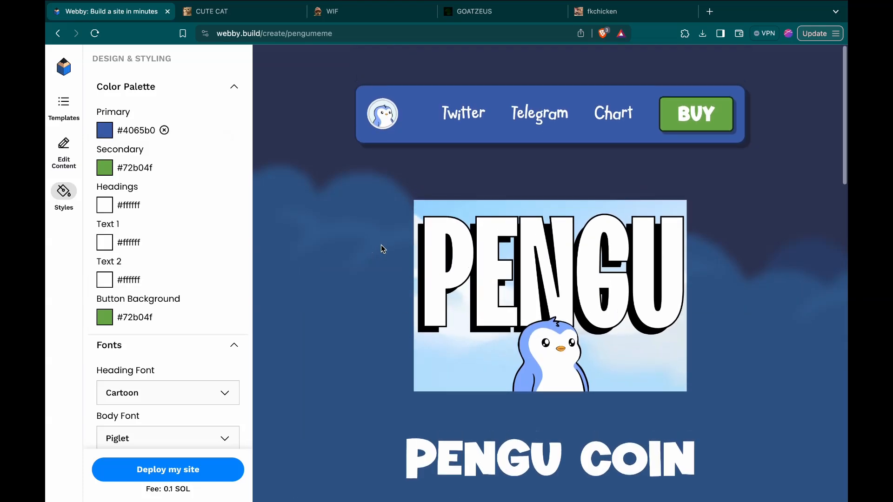
pyautogui.scroll(-5, 431, 190)
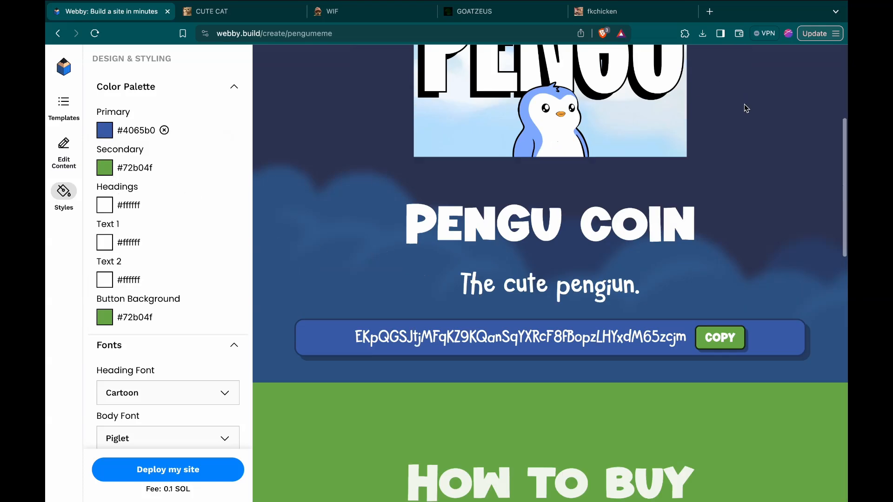
pyautogui.scroll(-3, 742, 325)
pyautogui.scroll(-10, 553, 369)
pyautogui.scroll(6, 514, 133)
pyautogui.scroll(5, 512, 129)
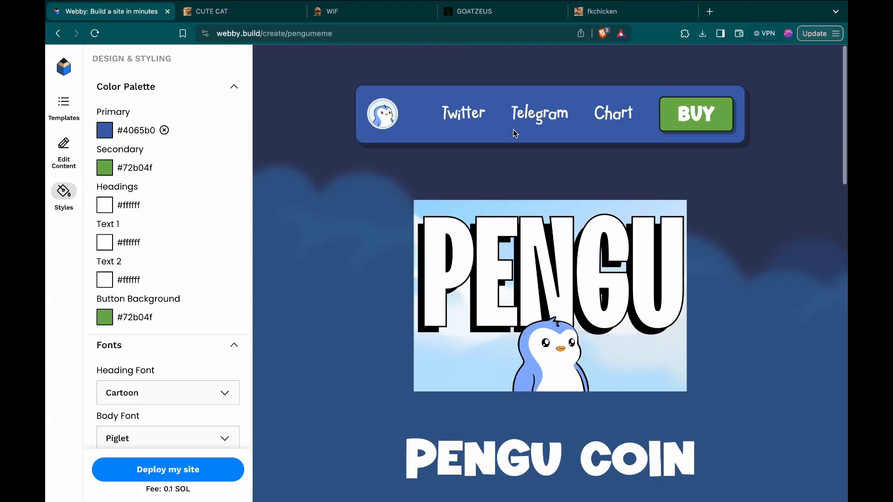
# Set the Secondary colour in the palette to the orange-red #c95b2c.
pyautogui.click(104, 167)
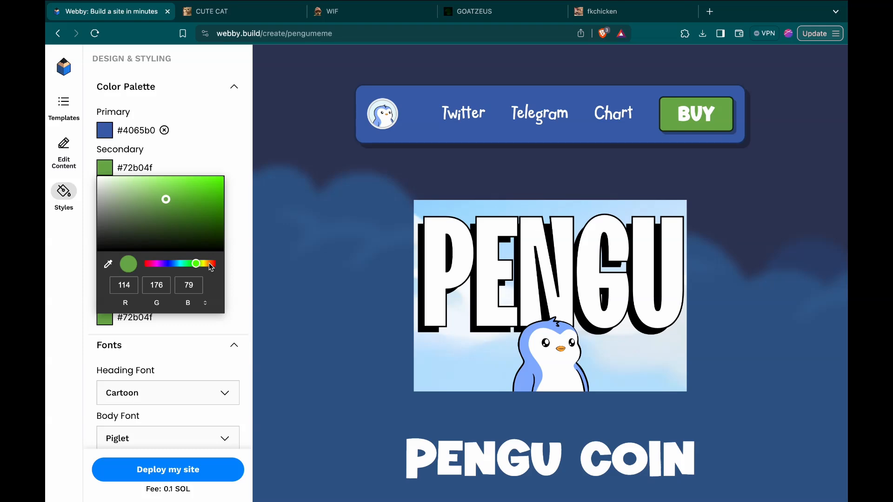
pyautogui.click(209, 264)
pyautogui.click(196, 194)
pyautogui.click(346, 216)
pyautogui.scroll(-8, 346, 216)
pyautogui.click(106, 170)
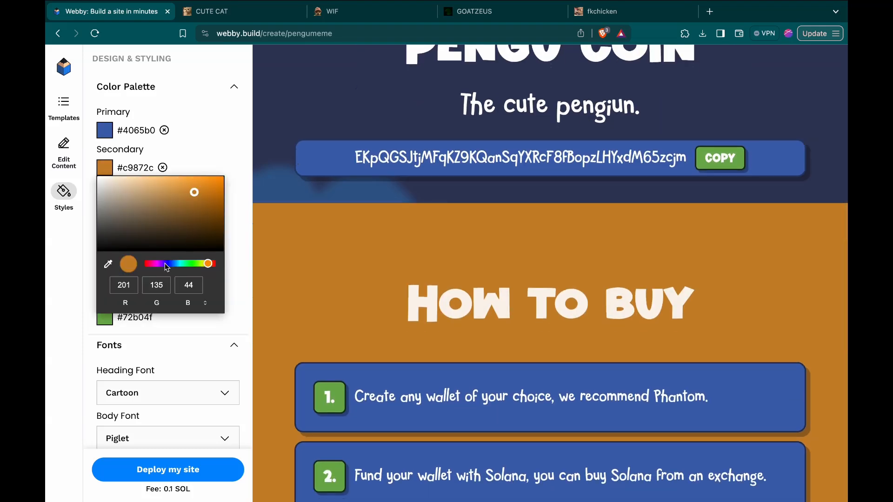
pyautogui.moveTo(217, 266); pyautogui.dragTo(213, 266)
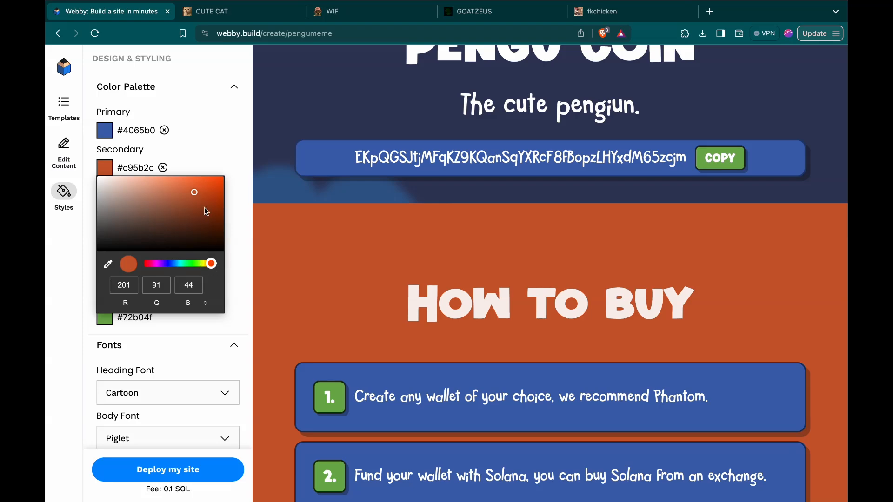
pyautogui.click(308, 254)
pyautogui.scroll(-3, 309, 255)
pyautogui.scroll(5, 308, 254)
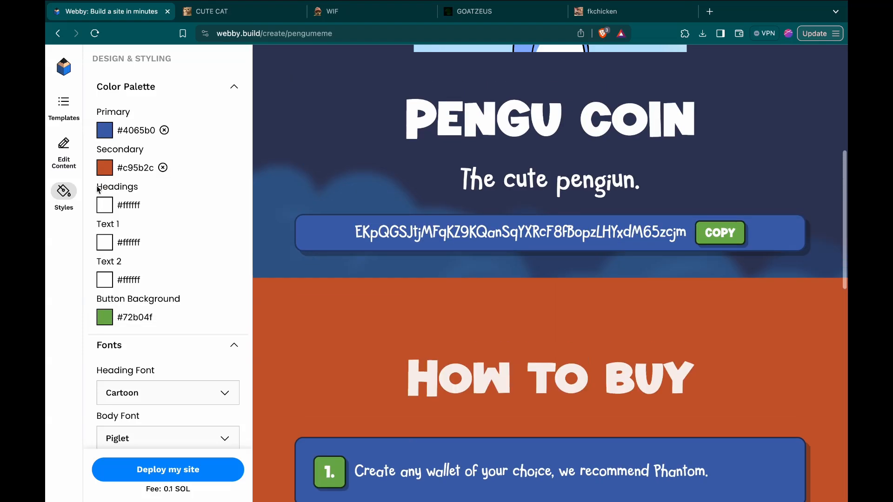
# Show the Secondary colour in HEX format to get its code, leaving the colour as it is.
pyautogui.click(136, 167)
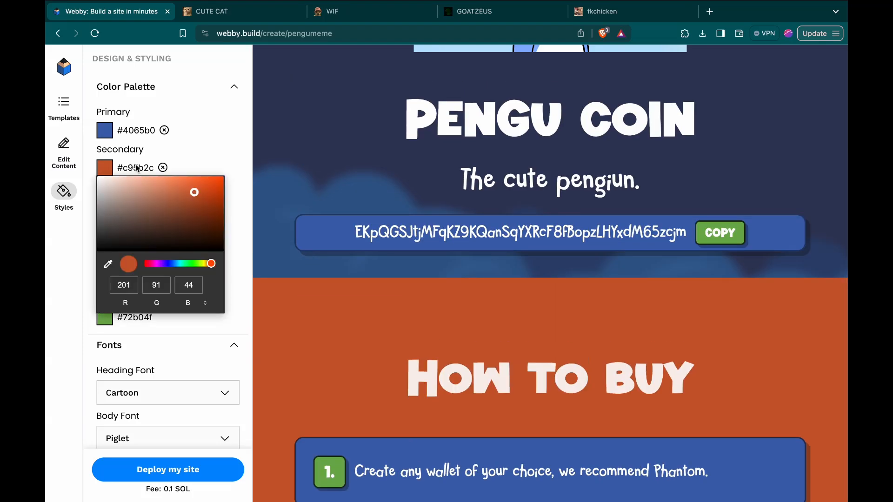
pyautogui.click(206, 301)
pyautogui.click(205, 302)
pyautogui.click(167, 292)
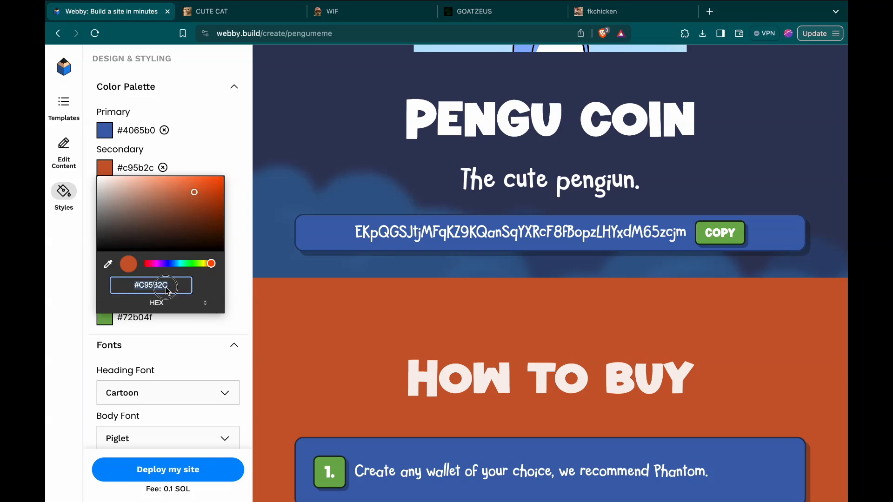
pyautogui.press('Escape')
# Switch the Button Background colour to HEX format and replace its value with C95B2C.
pyautogui.click(109, 321)
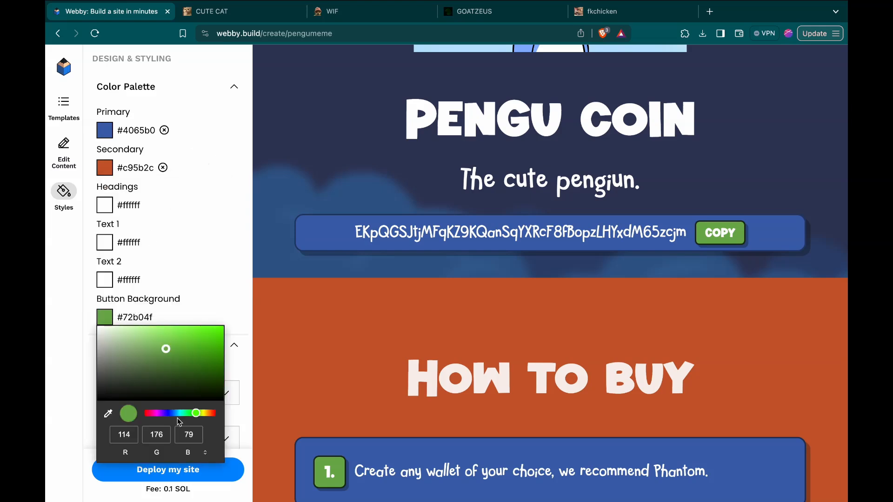
pyautogui.click(205, 451)
pyautogui.click(206, 451)
pyautogui.click(162, 437)
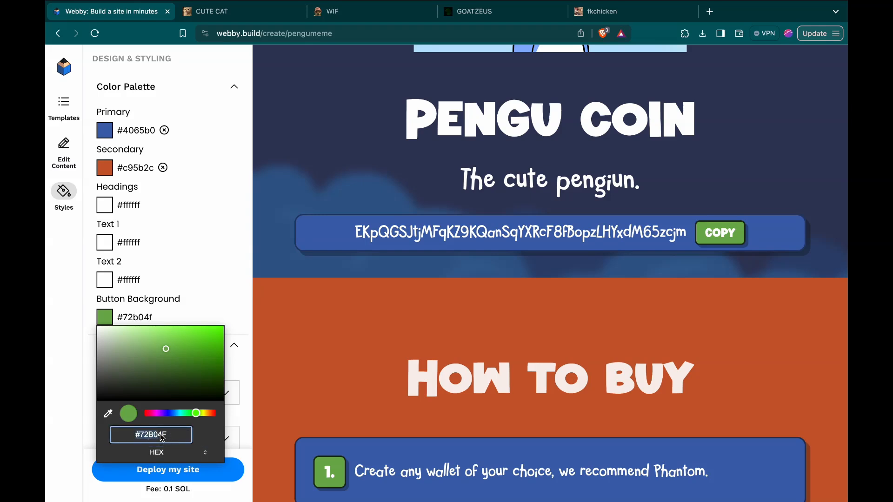
pyautogui.press('BackSpace')
pyautogui.press('BackSpace')
pyautogui.press('BackSpace')
pyautogui.press('BackSpace')
pyautogui.press('BackSpace')
pyautogui.press('BackSpace')
pyautogui.press('BackSpace')
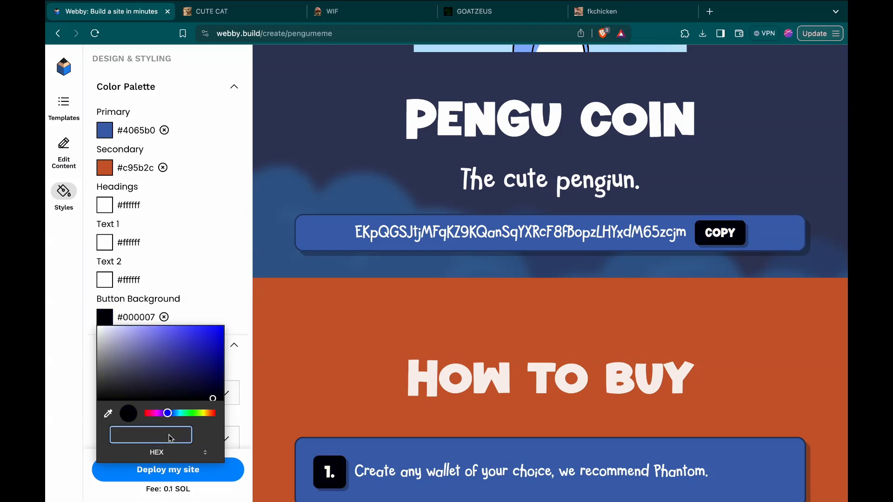
pyautogui.write('C9')
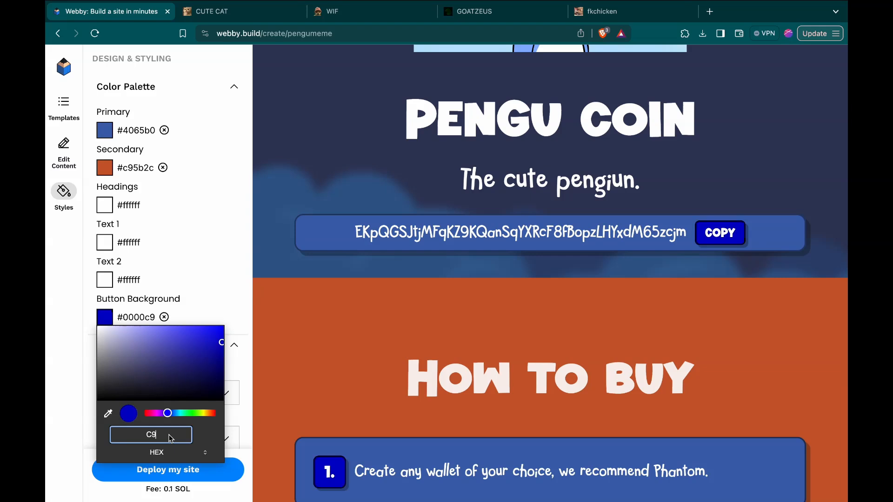
pyautogui.write('5B2C')
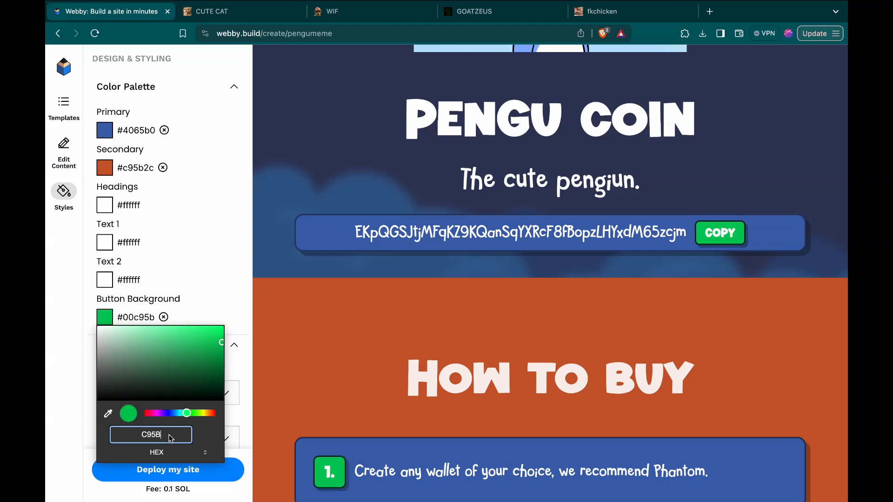
# Apply #c95b2c as the Button Background colour and review it across the page preview down to the gallery.
pyautogui.click(433, 189)
pyautogui.scroll(-10, 419, 242)
pyautogui.scroll(-5, 412, 280)
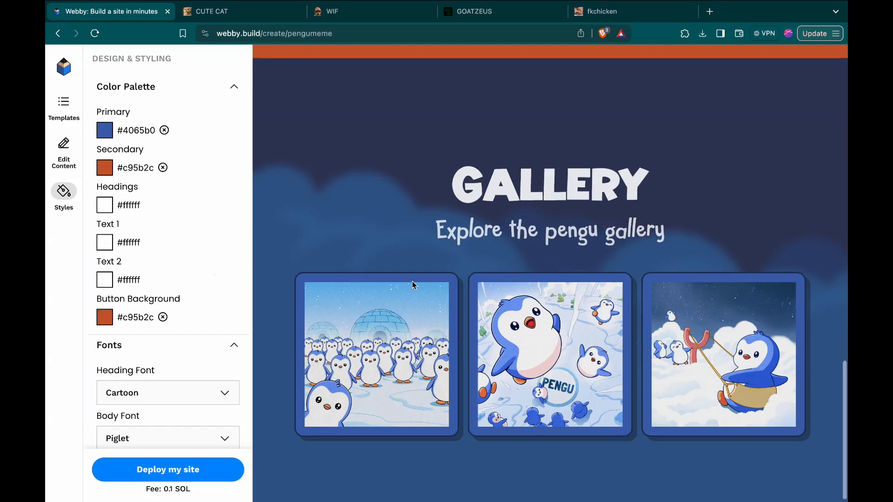
pyautogui.scroll(15, 412, 280)
pyautogui.scroll(-12, 389, 188)
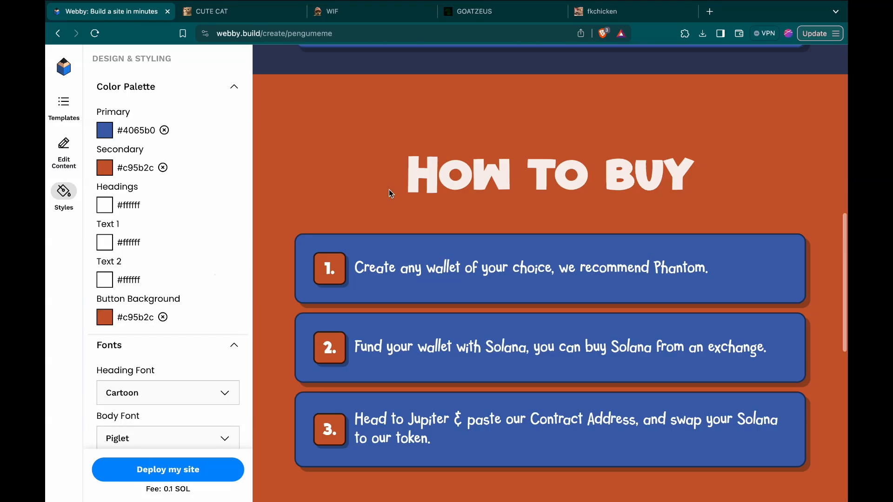
pyautogui.scroll(-3, 127, 206)
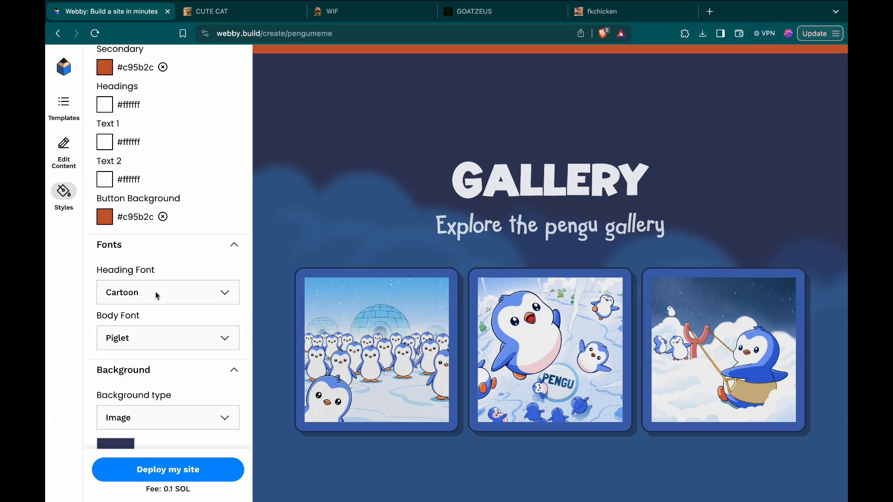
# Look through the available fonts for the Heading Font, keeping Cartoon.
pyautogui.scroll(-2, 139, 233)
pyautogui.scroll(12, 316, 230)
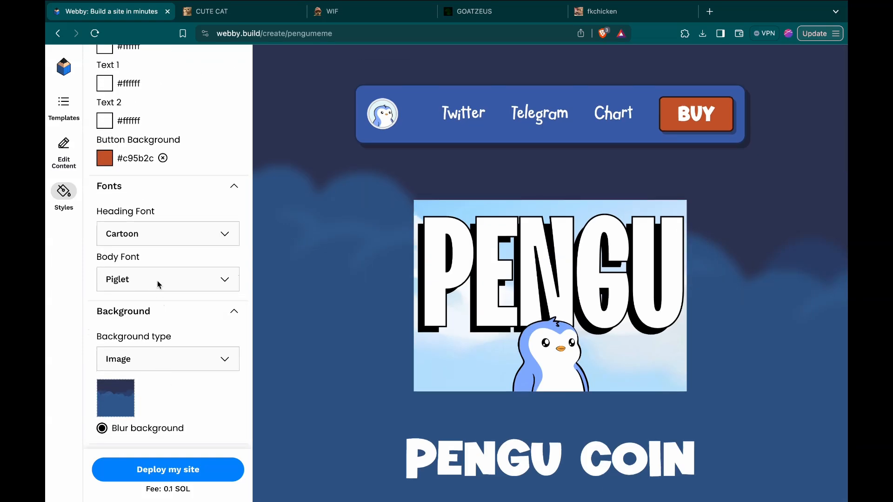
pyautogui.click(144, 233)
pyautogui.click(122, 277)
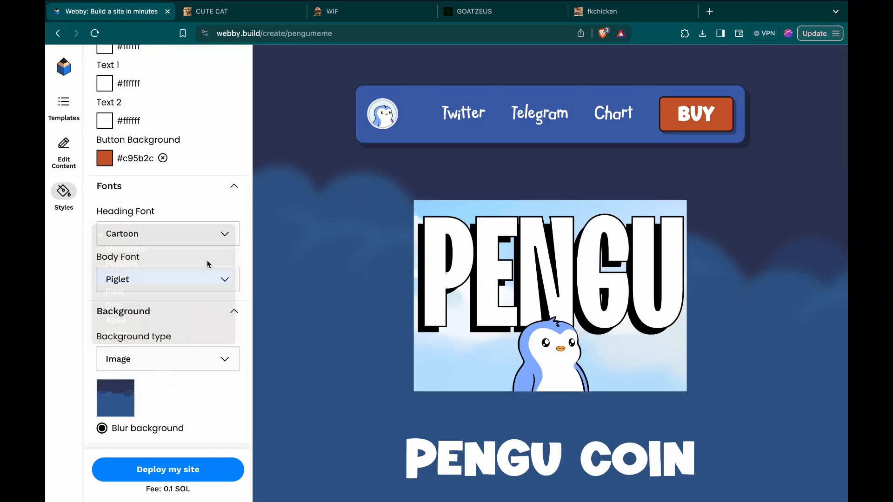
pyautogui.scroll(-4, 473, 209)
pyautogui.click(159, 242)
pyautogui.click(122, 190)
pyautogui.scroll(-5, 378, 244)
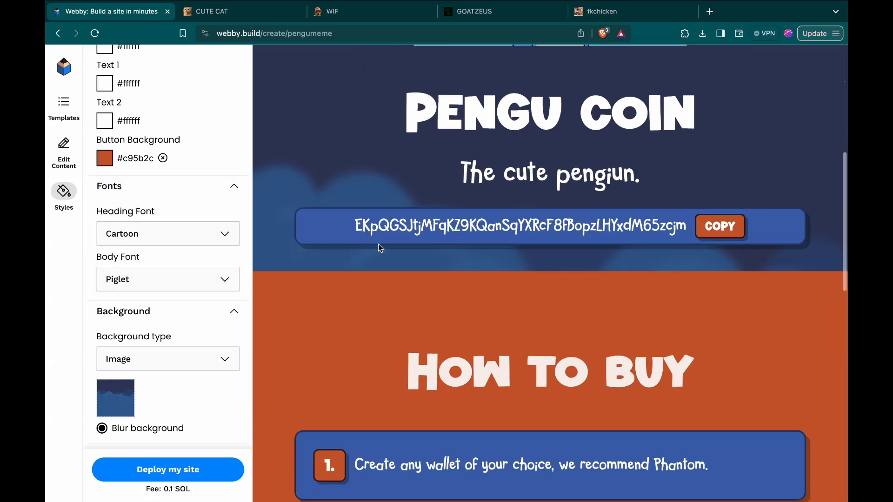
# Try the Dino font for both the Body Font and the Heading Font.
pyautogui.click(158, 279)
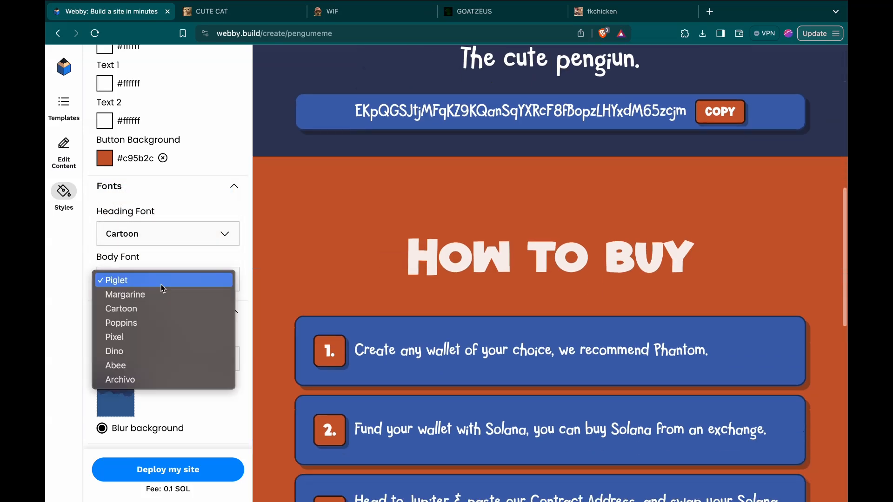
pyautogui.click(134, 352)
pyautogui.scroll(5, 400, 193)
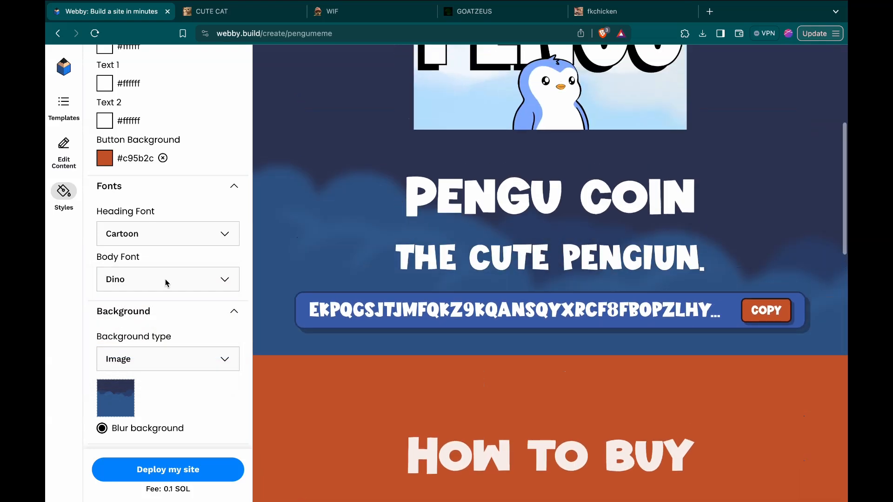
pyautogui.click(170, 242)
pyautogui.click(140, 309)
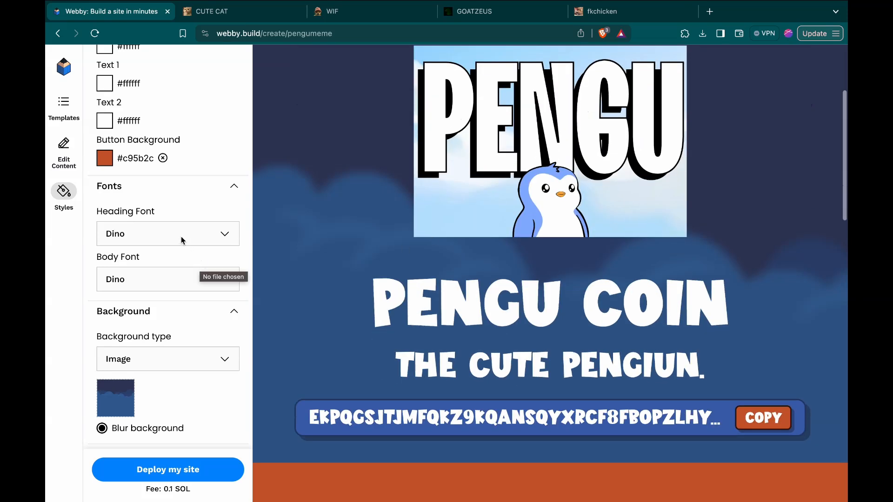
# Set the Heading Font back to Cartoon and the Body Font back to Piglet.
pyautogui.click(180, 236)
pyautogui.click(148, 163)
pyautogui.click(132, 280)
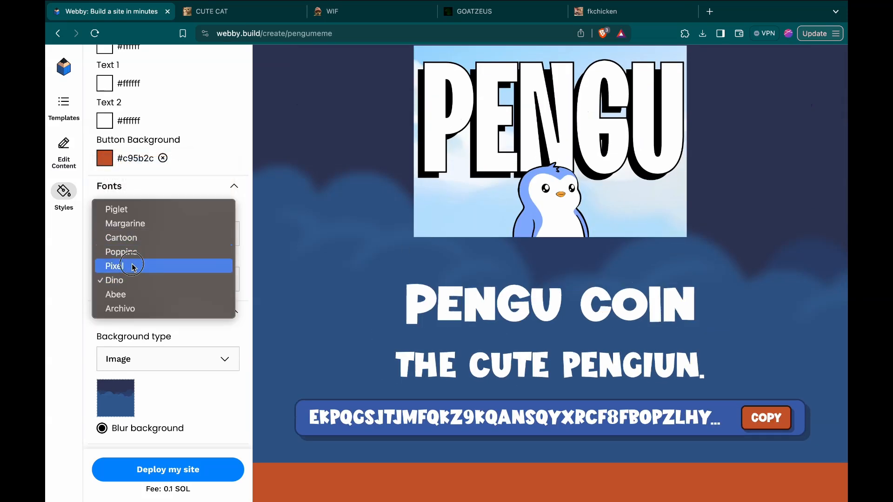
pyautogui.click(132, 266)
pyautogui.click(136, 277)
pyautogui.click(135, 226)
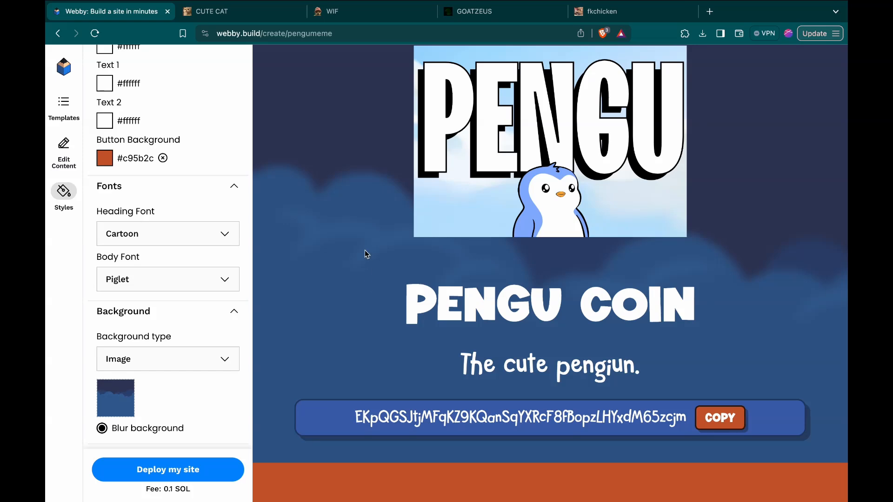
# Turn off the background blur and change the background type from Image to Color.
pyautogui.scroll(-10, 365, 249)
pyautogui.scroll(2, 365, 250)
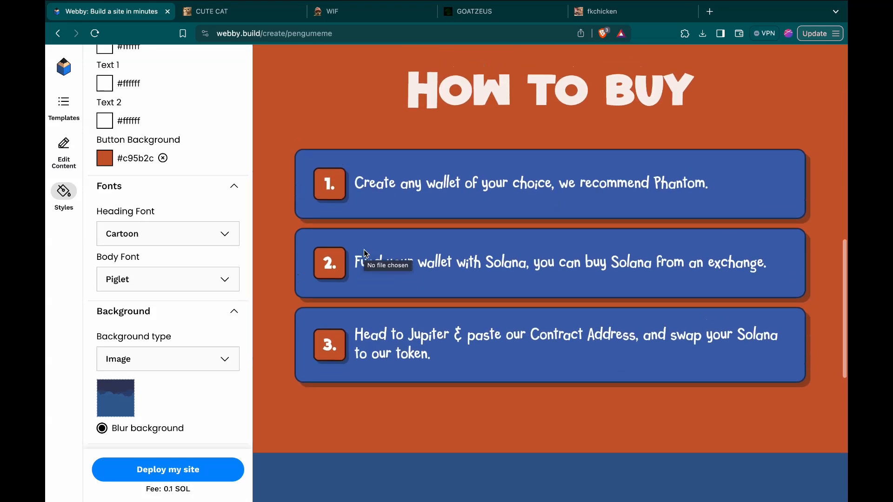
pyautogui.scroll(-4, 305, 234)
pyautogui.scroll(3, 144, 348)
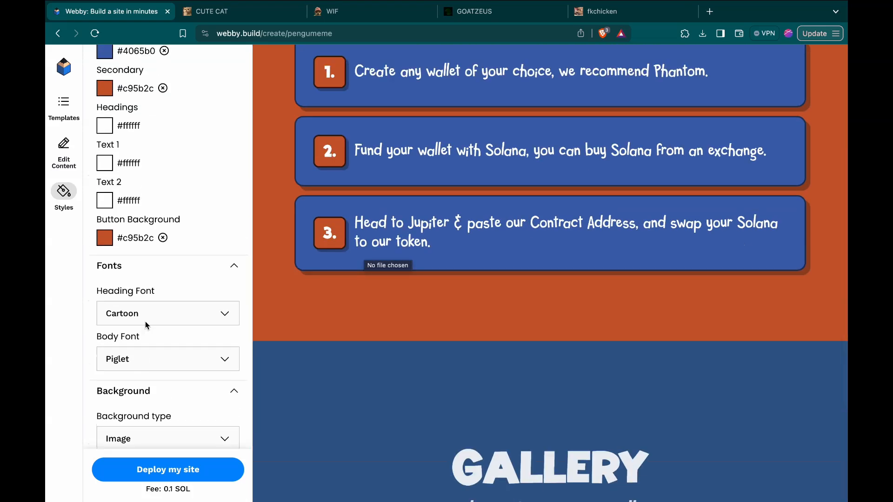
pyautogui.scroll(10, 352, 145)
pyautogui.scroll(-2, 185, 325)
pyautogui.click(103, 428)
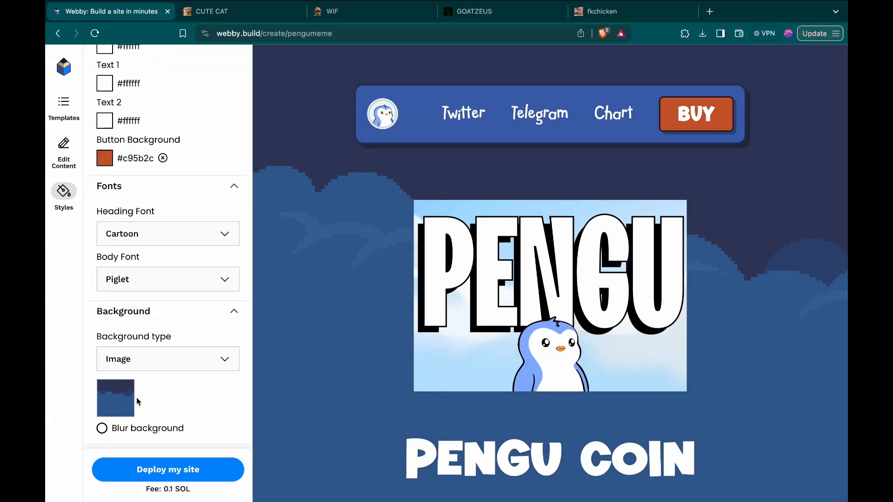
pyautogui.click(157, 356)
pyautogui.click(139, 372)
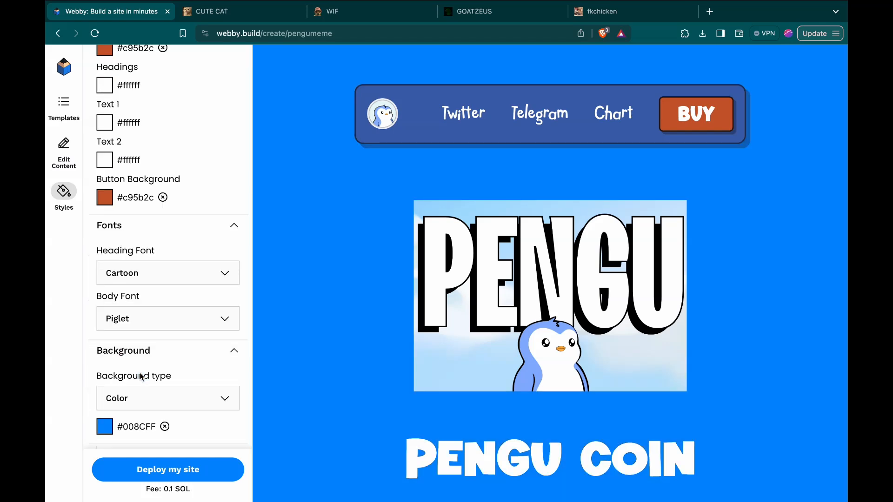
# Try the dark blue #2d3d7b as the background colour and check it along the whole page preview.
pyautogui.scroll(-2, 370, 233)
pyautogui.scroll(-4, 370, 233)
pyautogui.click(113, 429)
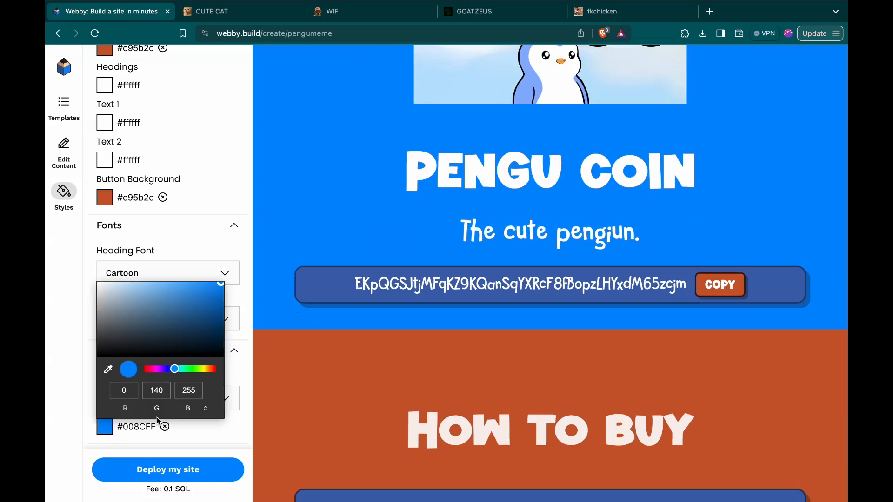
pyautogui.moveTo(174, 370); pyautogui.dragTo(171, 370)
pyautogui.click(177, 321)
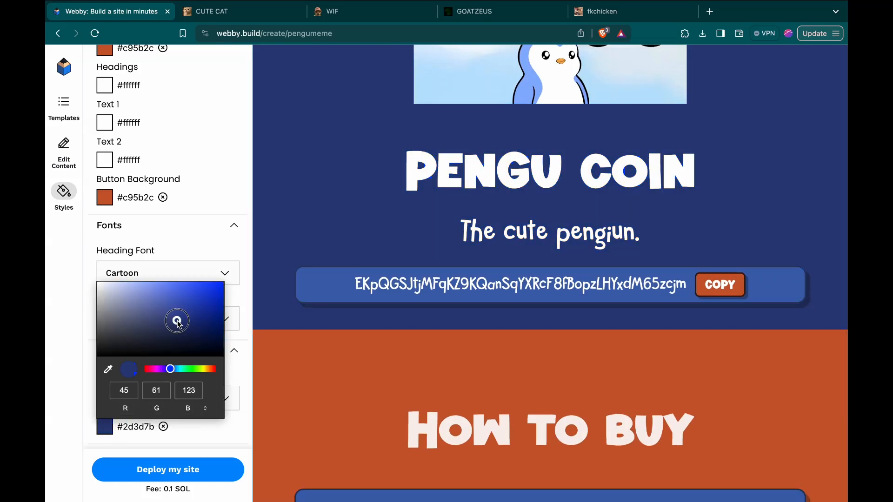
pyautogui.click(393, 134)
pyautogui.scroll(6, 393, 134)
pyautogui.scroll(-15, 333, 200)
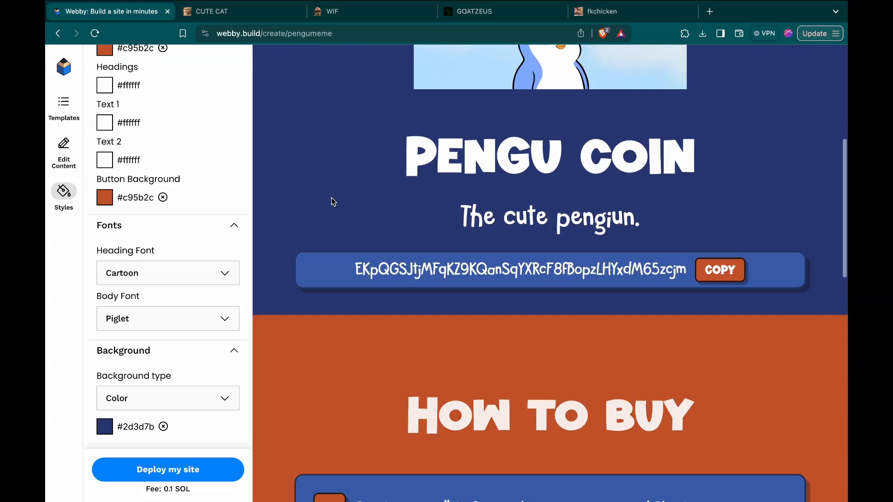
pyautogui.scroll(-5, 333, 201)
pyautogui.scroll(20, 331, 199)
# Try the darker navy #1f284d as the background colour.
pyautogui.click(106, 422)
pyautogui.click(175, 334)
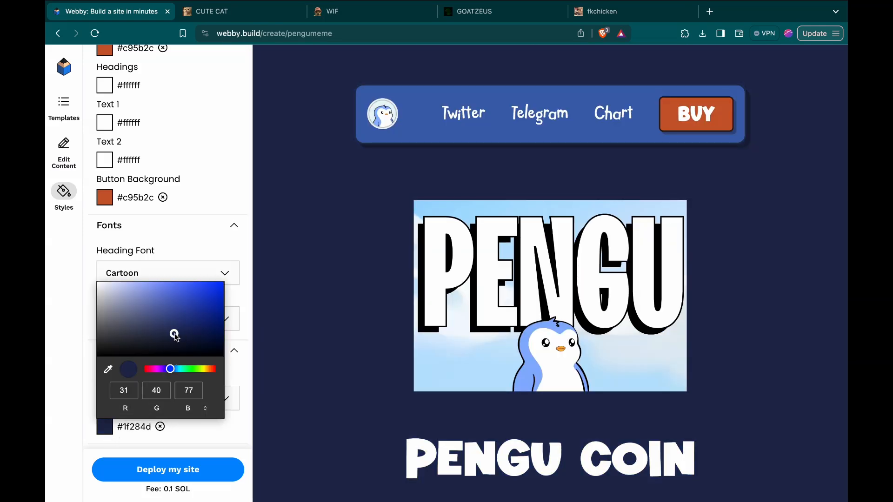
pyautogui.click(322, 280)
pyautogui.scroll(-3, 328, 275)
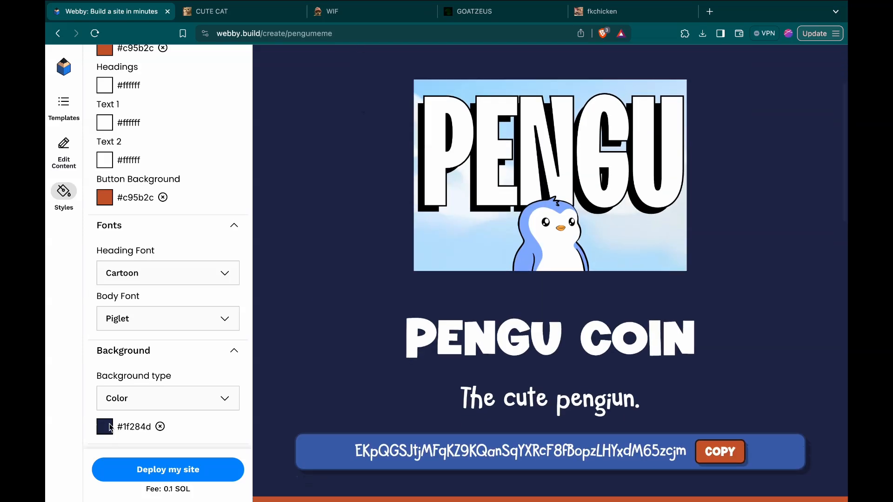
# Set the background colour to the muted navy #313d6d and review the page preview from header to gallery.
pyautogui.click(104, 425)
pyautogui.click(172, 326)
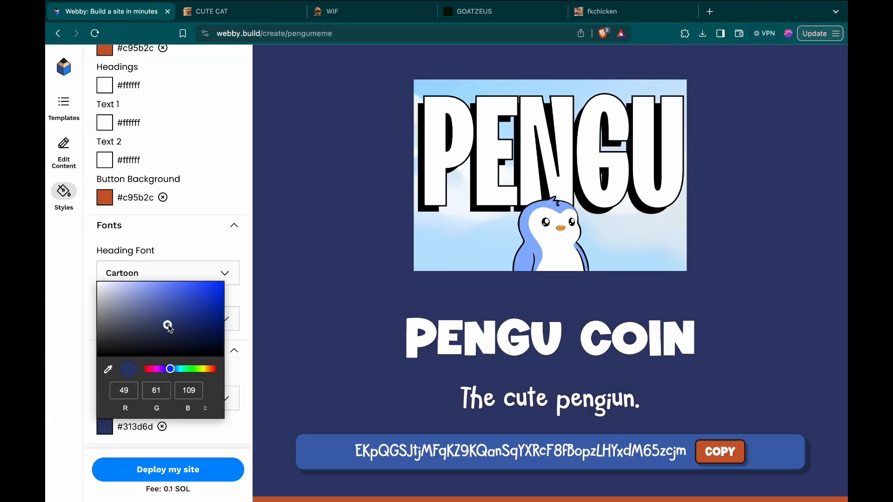
pyautogui.click(335, 257)
pyautogui.scroll(-2, 335, 257)
pyautogui.scroll(5, 336, 257)
pyautogui.scroll(-15, 335, 257)
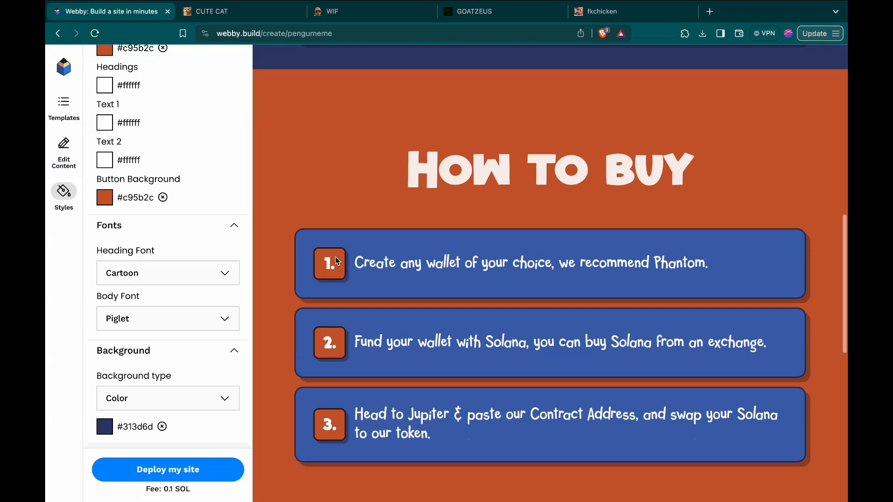
pyautogui.scroll(15, 336, 257)
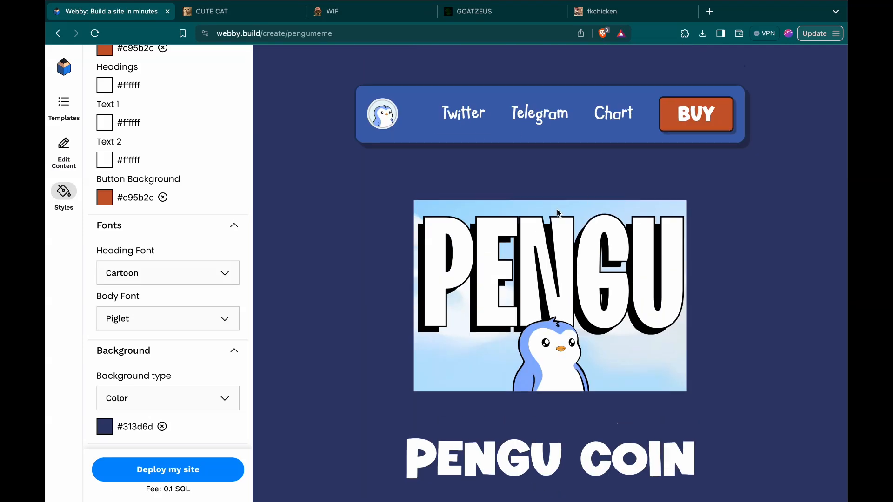
pyautogui.scroll(-15, 558, 213)
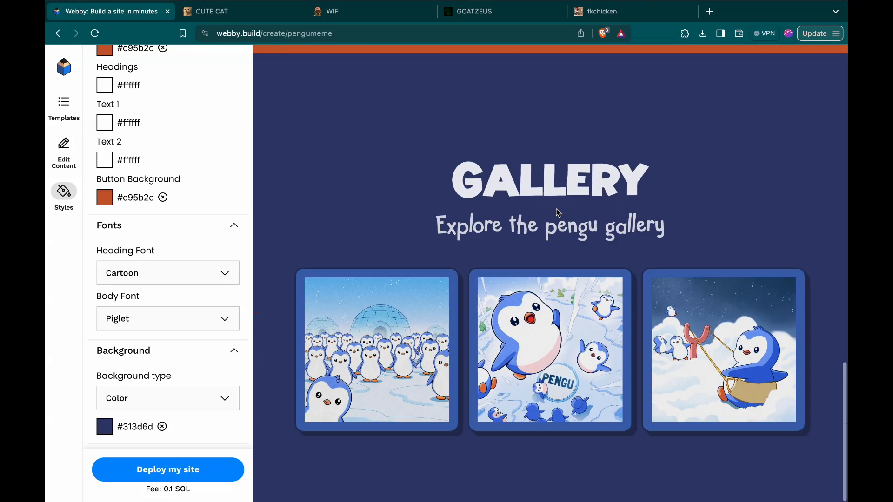
pyautogui.scroll(5, 557, 212)
# Try to deploy the site and cancel the wallet's transaction request.
pyautogui.click(165, 469)
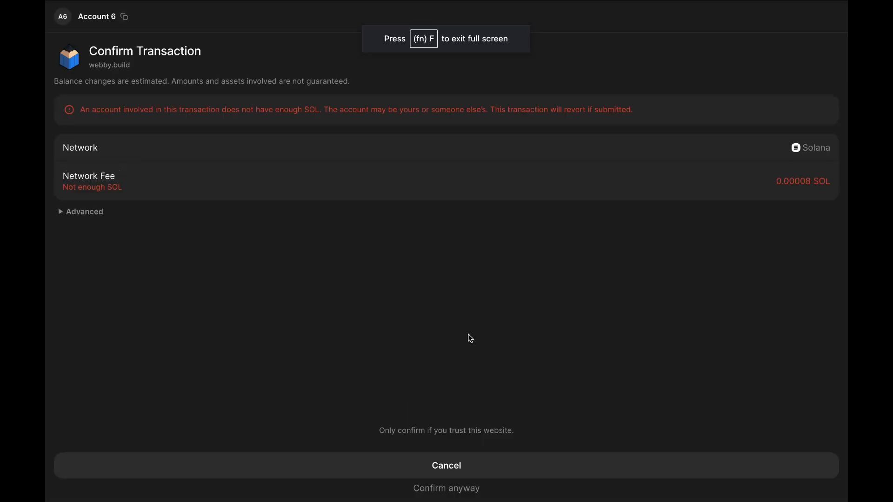
pyautogui.click(418, 471)
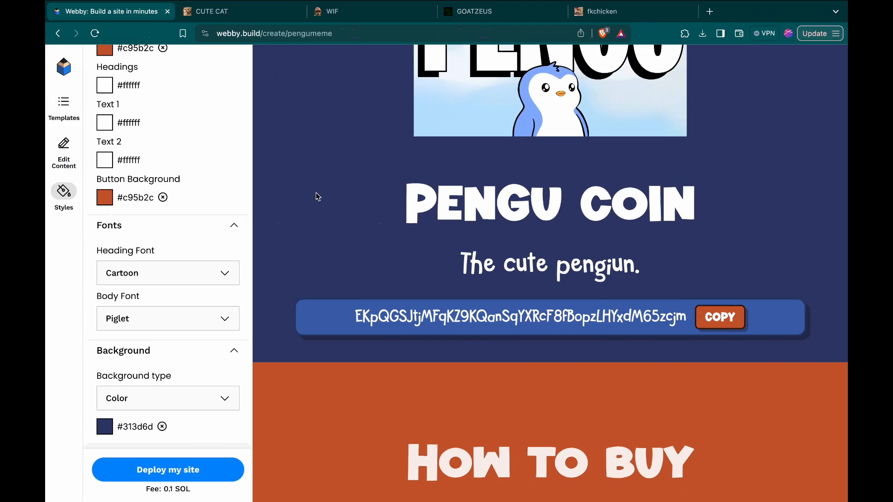
# Review the page preview, the template list with its price tiers, and the list of content sections.
pyautogui.scroll(5, 380, 221)
pyautogui.scroll(-12, 380, 226)
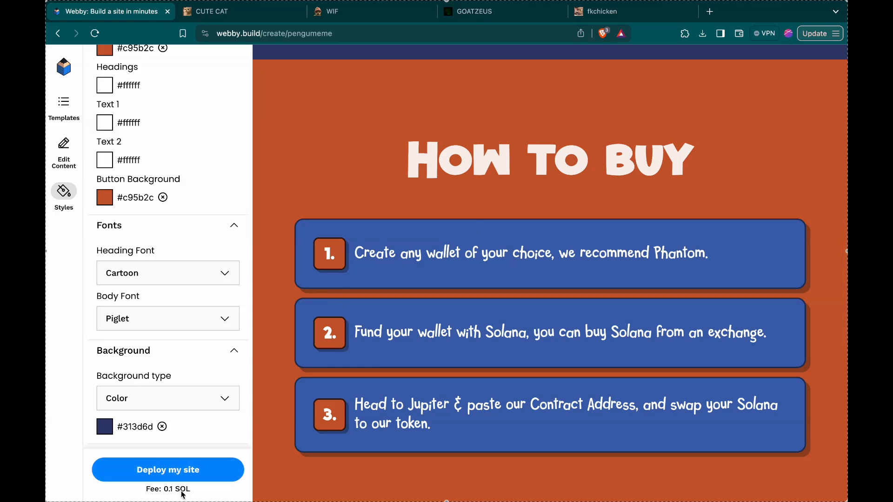
pyautogui.click(64, 105)
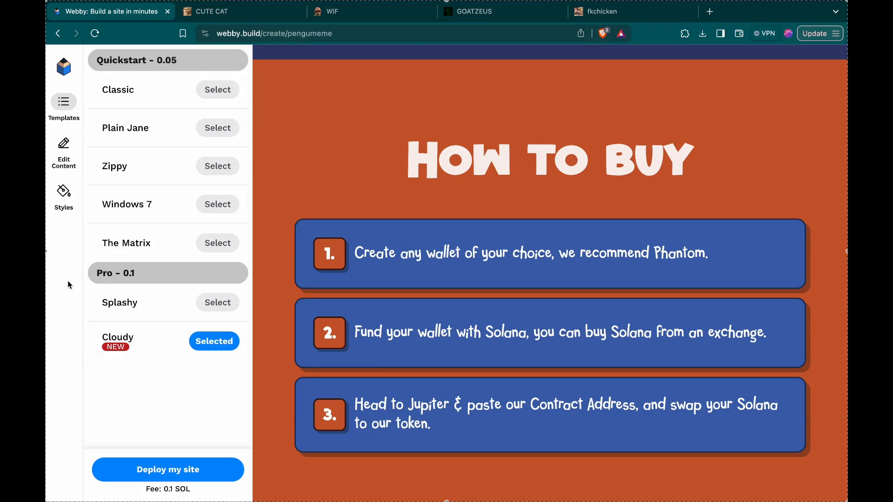
pyautogui.click(63, 148)
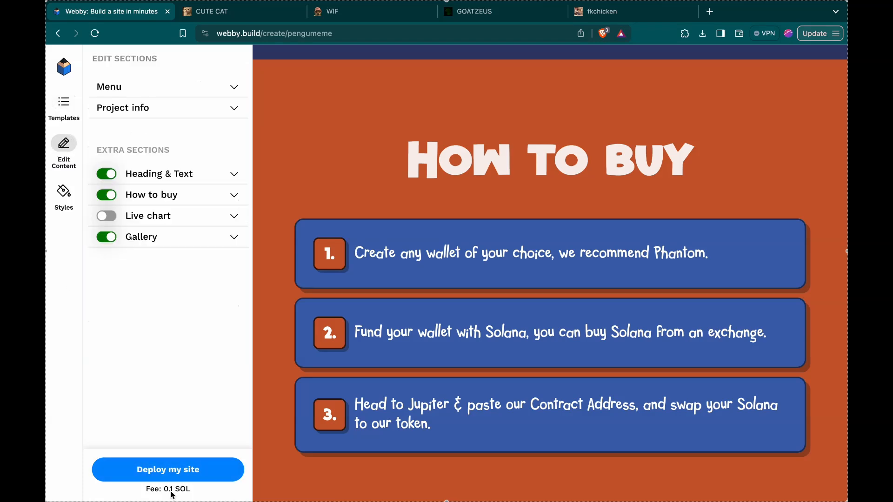
# Deploy the site at pengumeme.webby.fun, approving the wallet transactions for creating and deploying it.
pyautogui.click(187, 470)
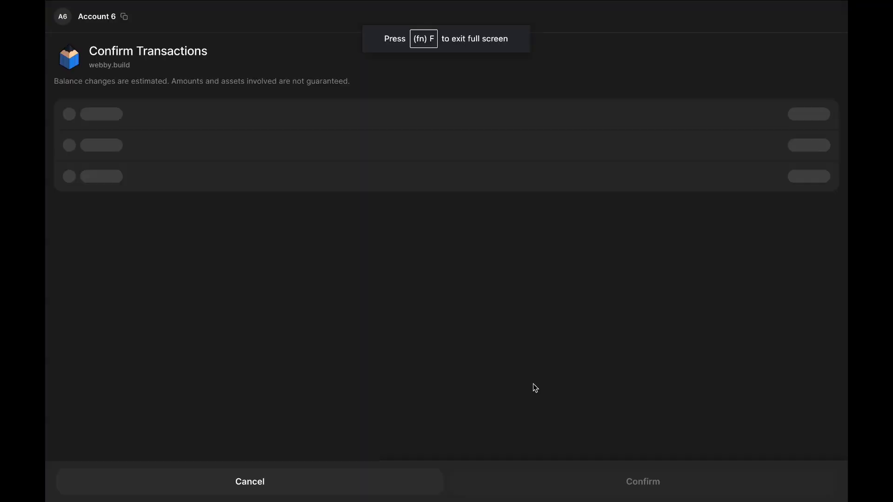
pyautogui.click(627, 484)
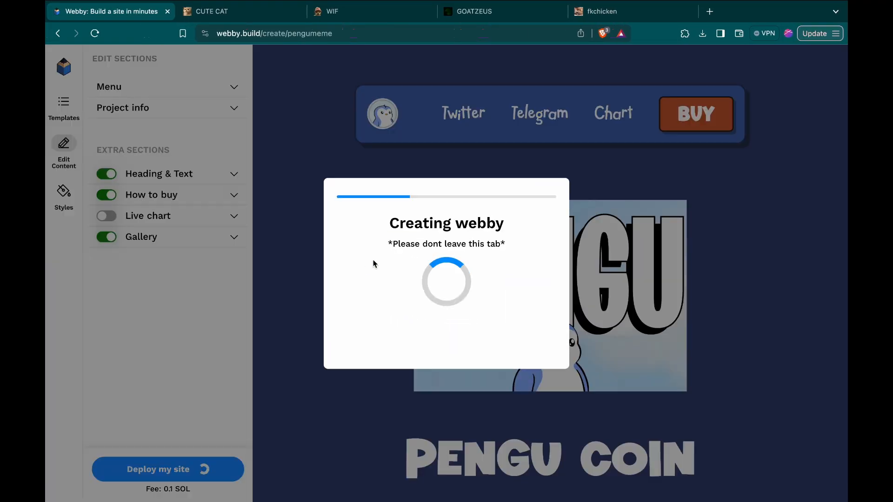
pyautogui.click(436, 320)
pyautogui.click(570, 479)
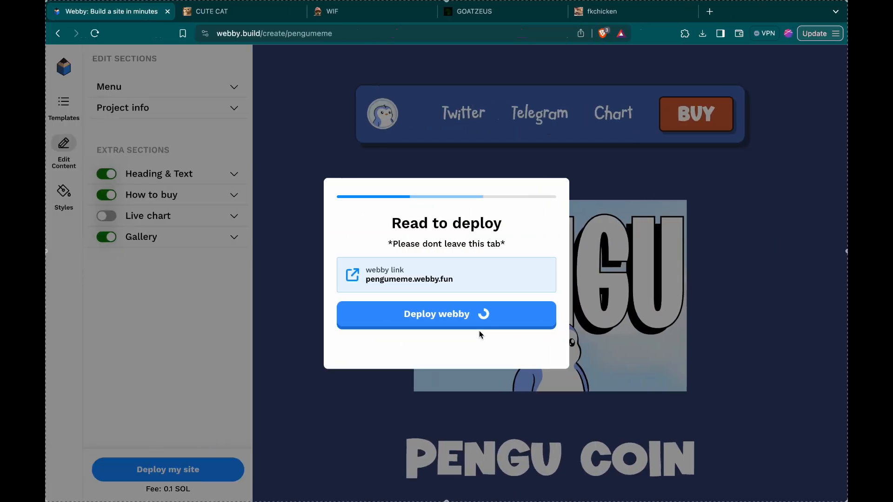
# Open the deployed site pengumeme.webby.fun from its link and look over the live page.
pyautogui.click(431, 277)
pyautogui.doubleClick(431, 276)
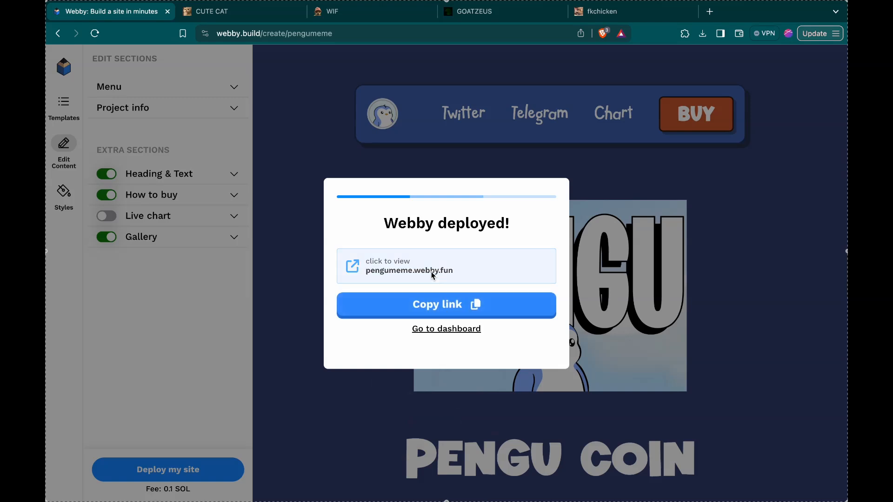
pyautogui.click(404, 272)
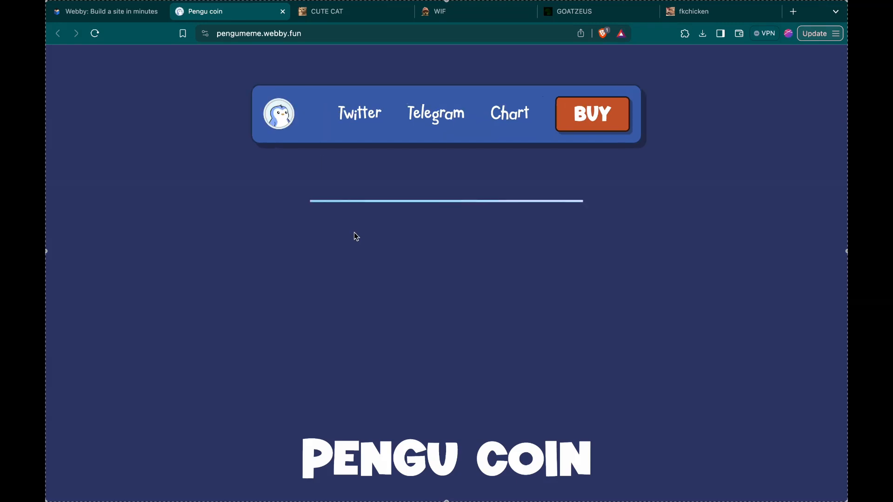
pyautogui.scroll(-5, 336, 286)
pyautogui.scroll(5, 336, 286)
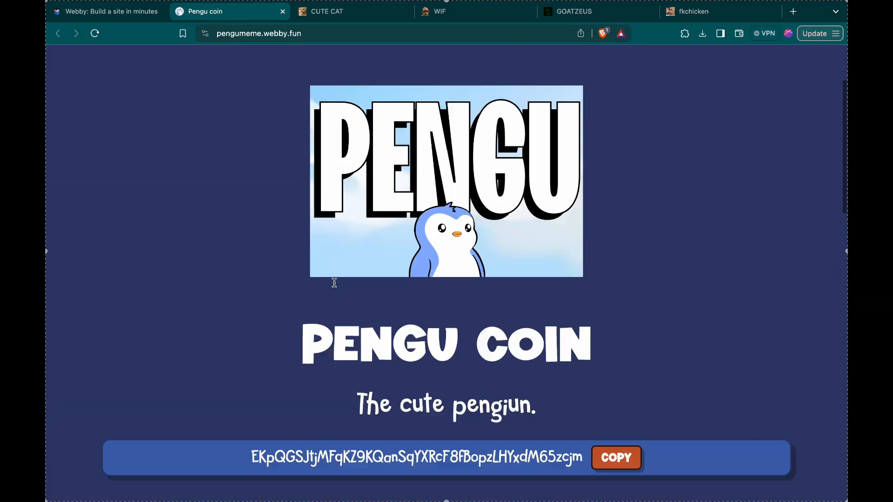
# Review the live pengumeme.webby.fun page from its header and hero through the How to Buy and Gallery sections.
pyautogui.scroll(-10, 336, 286)
pyautogui.scroll(-6, 335, 284)
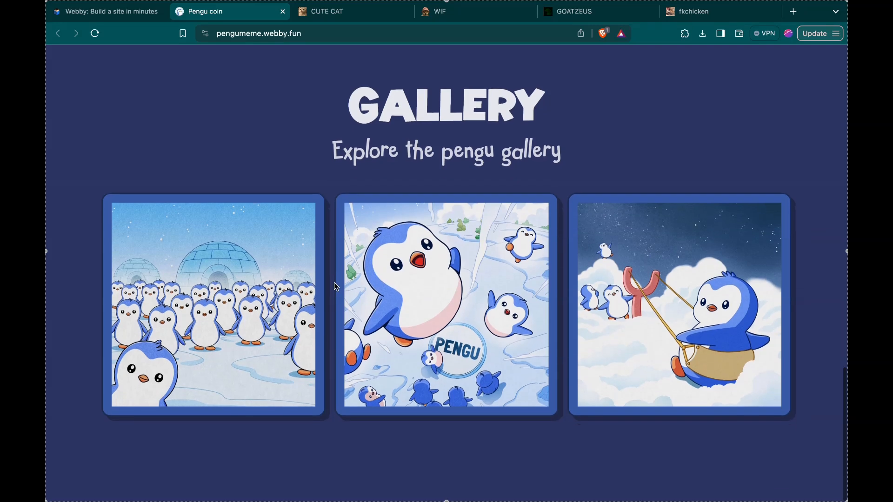
pyautogui.scroll(15, 343, 155)
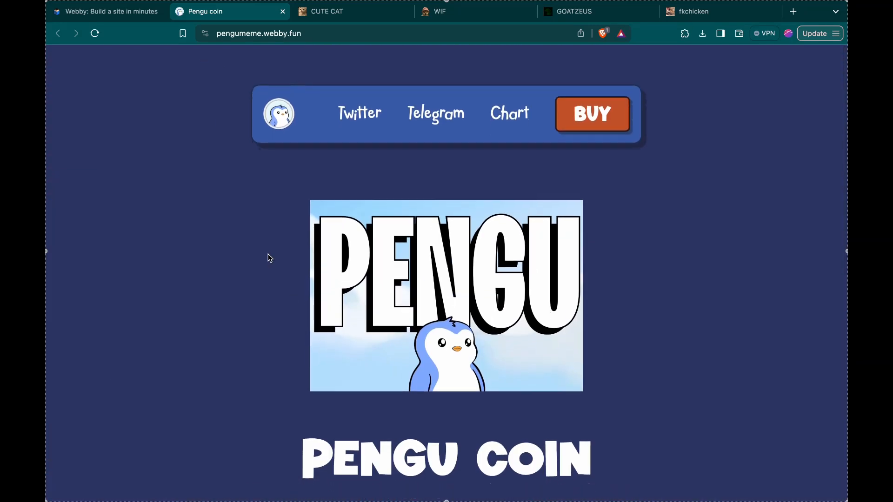
pyautogui.scroll(-15, 291, 297)
pyautogui.scroll(15, 290, 298)
pyautogui.scroll(-15, 322, 200)
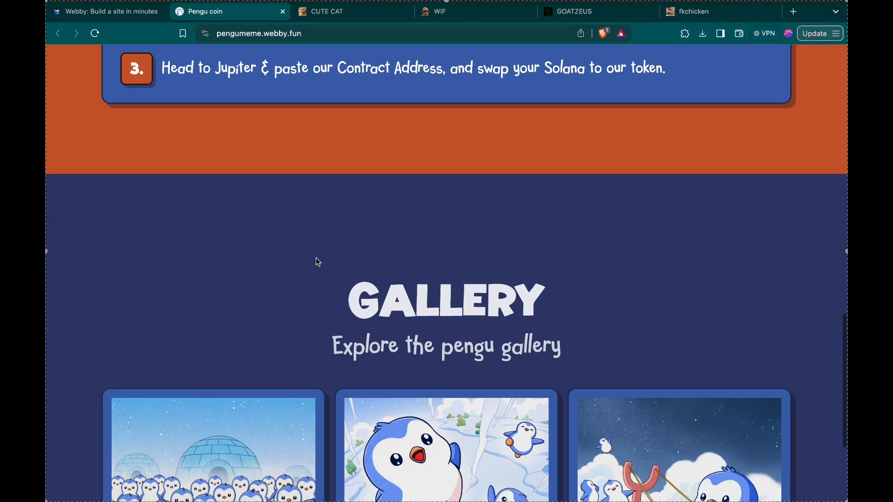
pyautogui.scroll(-2, 316, 260)
pyautogui.scroll(-2, 316, 260)
pyautogui.scroll(13, 151, 50)
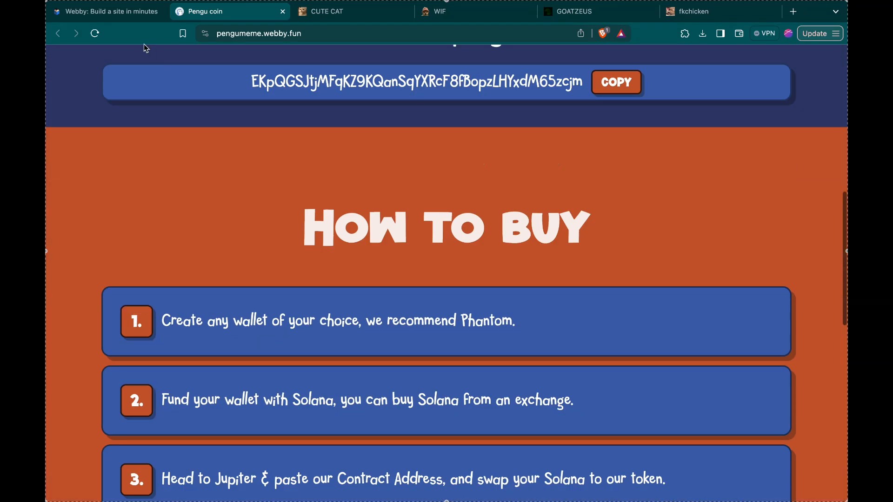
# Return to Webby, open the profile dashboard, and check the visit statistics for the pengumeme and cutecat1 sites.
pyautogui.click(122, 12)
pyautogui.click(434, 331)
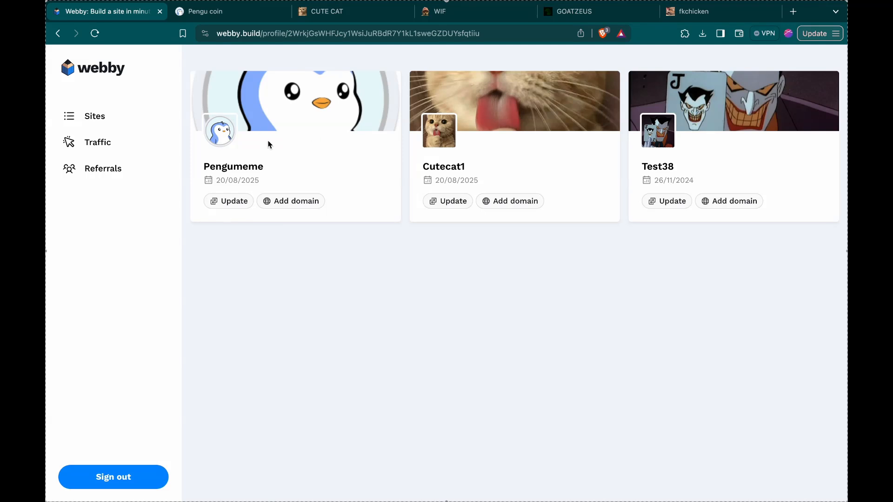
pyautogui.click(88, 142)
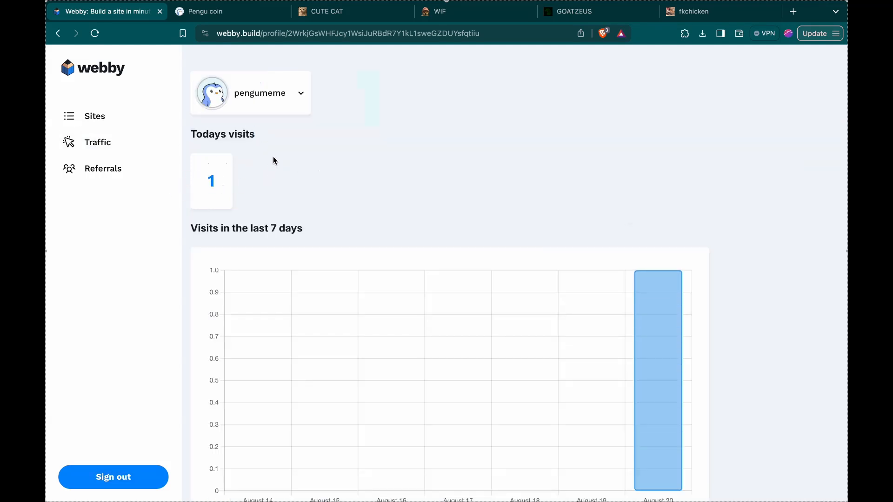
pyautogui.click(255, 92)
pyautogui.click(262, 172)
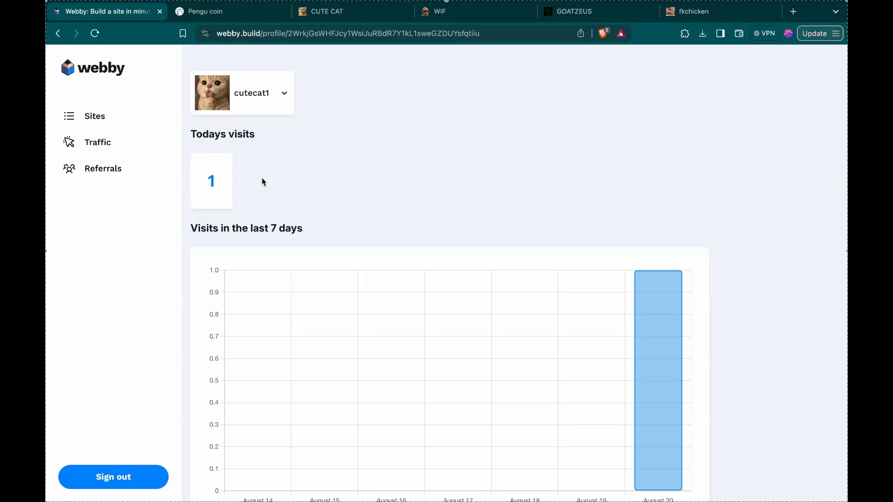
pyautogui.click(241, 111)
pyautogui.click(242, 135)
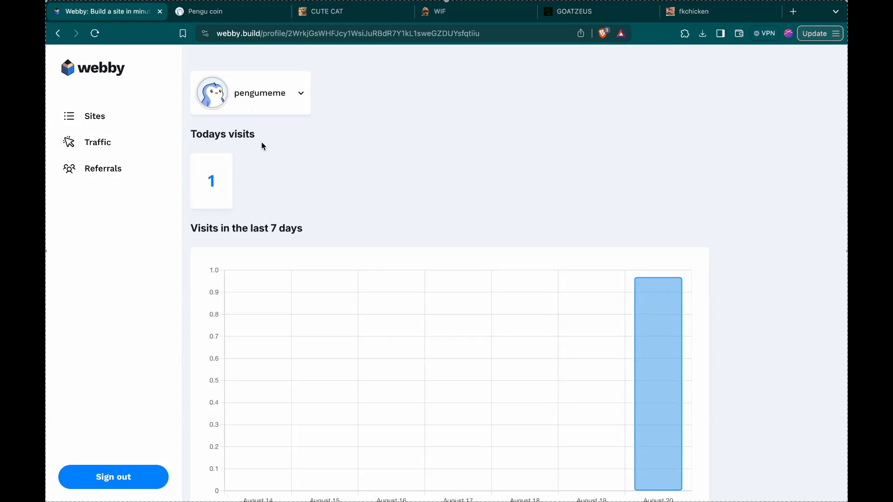
# Start adding a custom domain to the Pengumeme site from the site list and open the linked tutorial video.
pyautogui.click(115, 121)
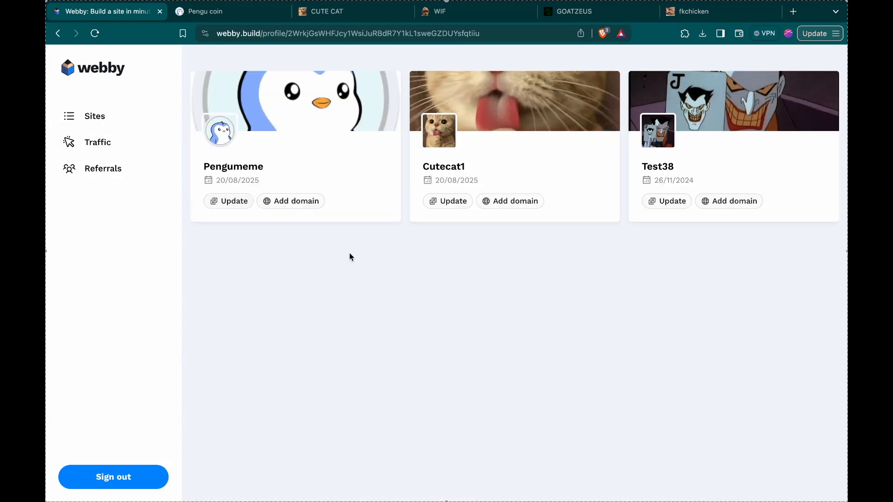
pyautogui.click(294, 209)
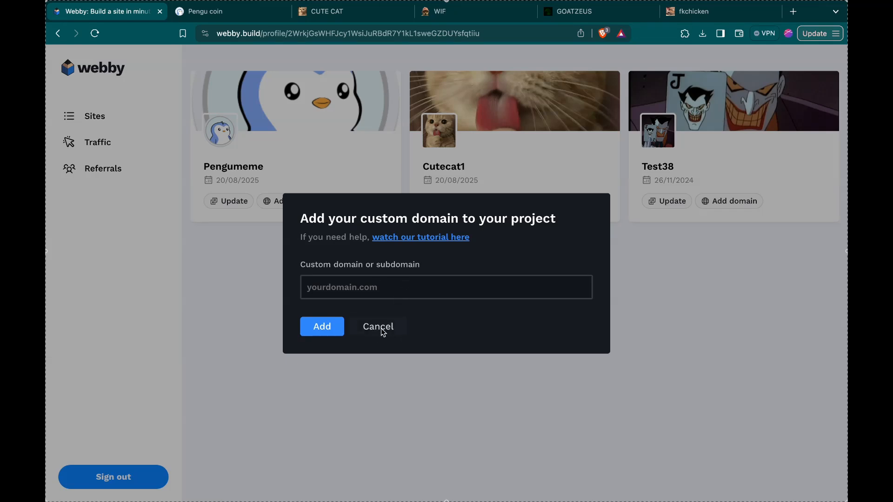
pyautogui.moveTo(302, 238); pyautogui.dragTo(452, 243)
pyautogui.click(444, 237)
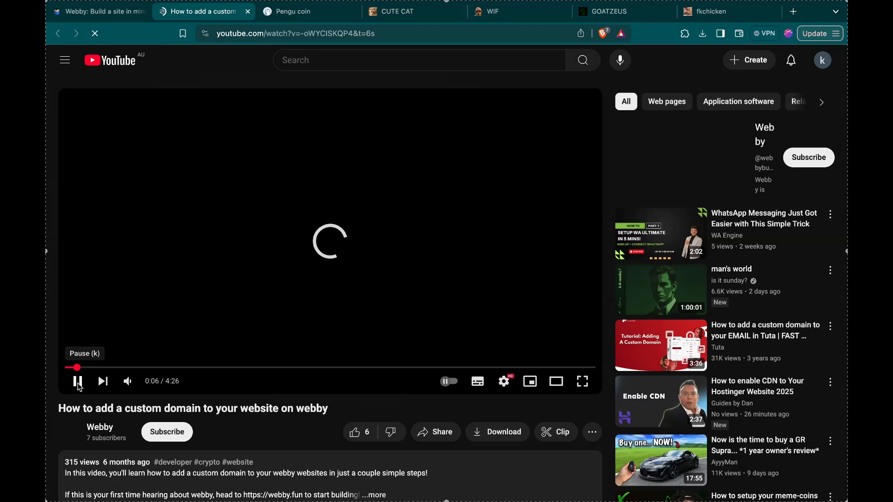
# Pause the custom domain tutorial video and look over its description and comments.
pyautogui.click(77, 382)
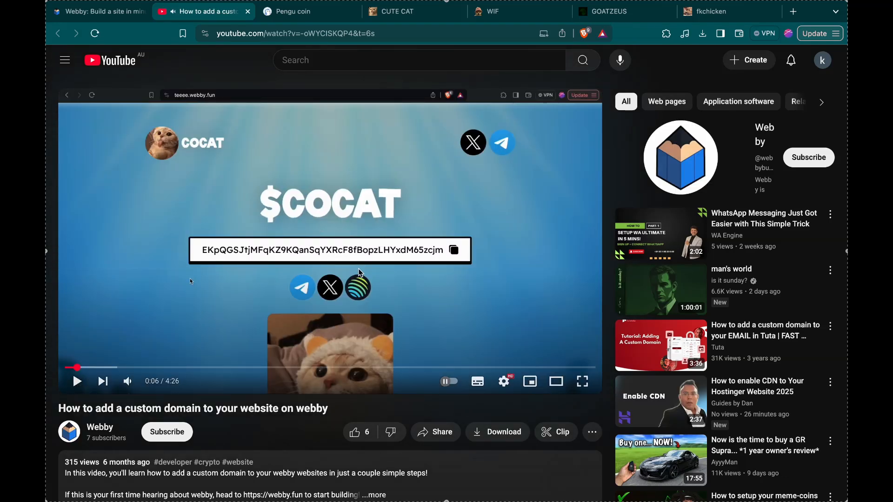
pyautogui.scroll(-3, 198, 418)
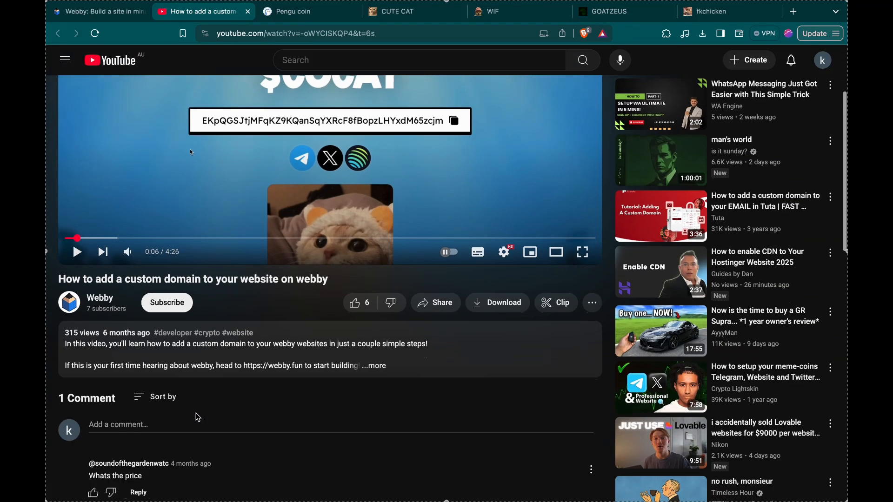
pyautogui.scroll(3, 235, 237)
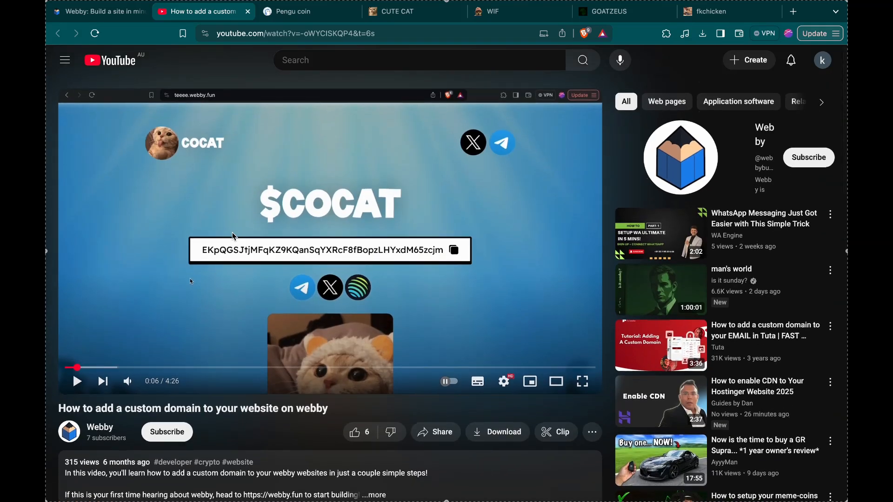